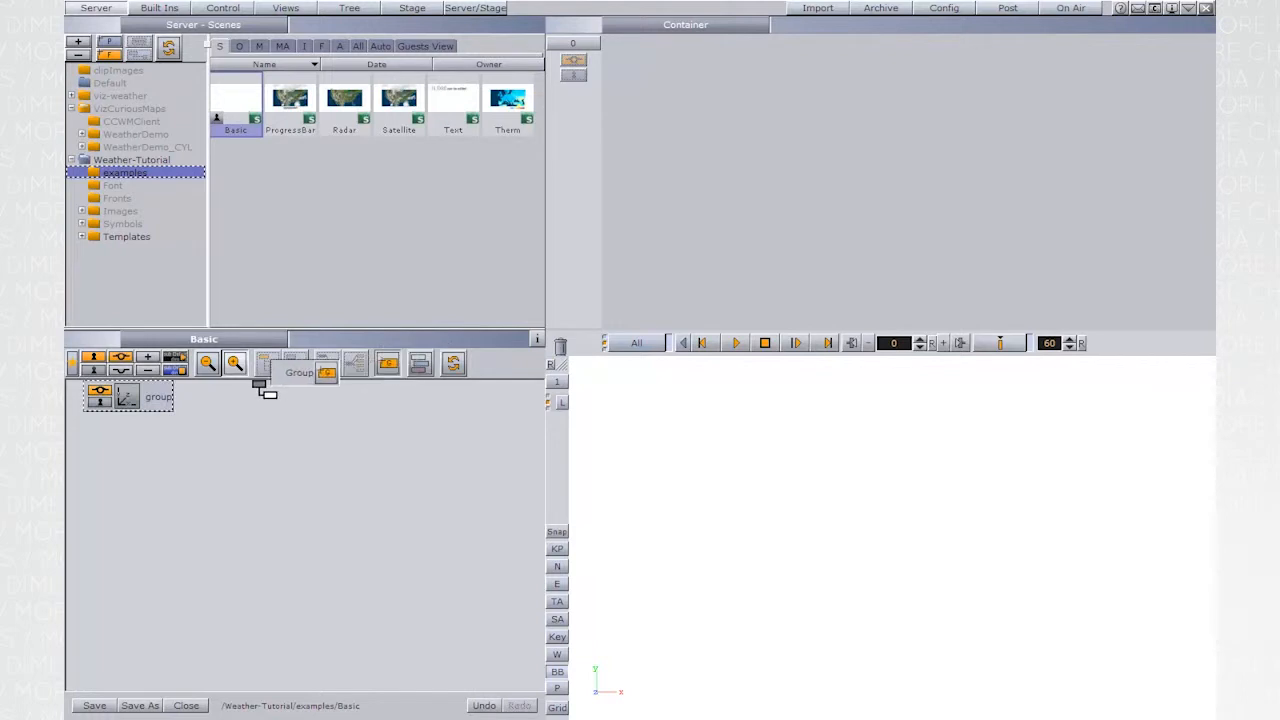
- Apply the Europe map image from the VizCuriousMaps CCWMClient folder to the child group container
{"action": "left_click", "coordinate": [304, 46]}
{"action": "left_click", "coordinate": [146, 122]}
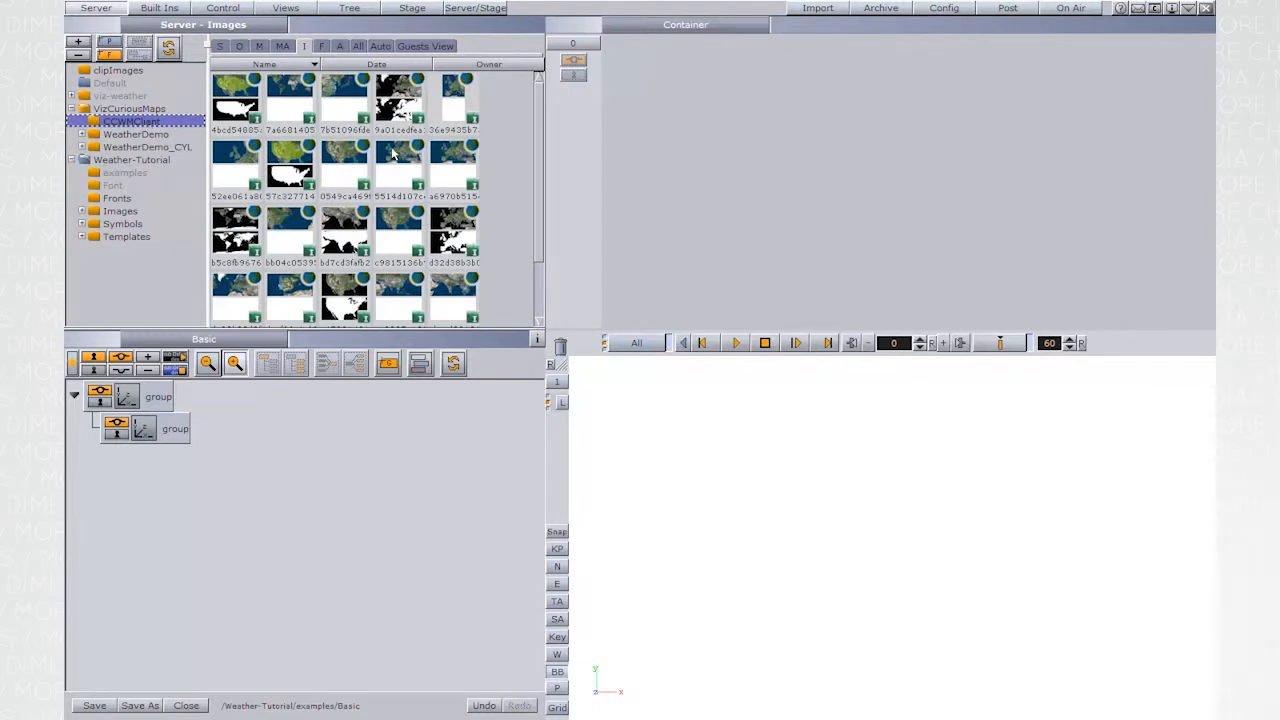
{"action": "left_click_drag", "start_coordinate": [393, 155], "coordinate": [145, 428]}
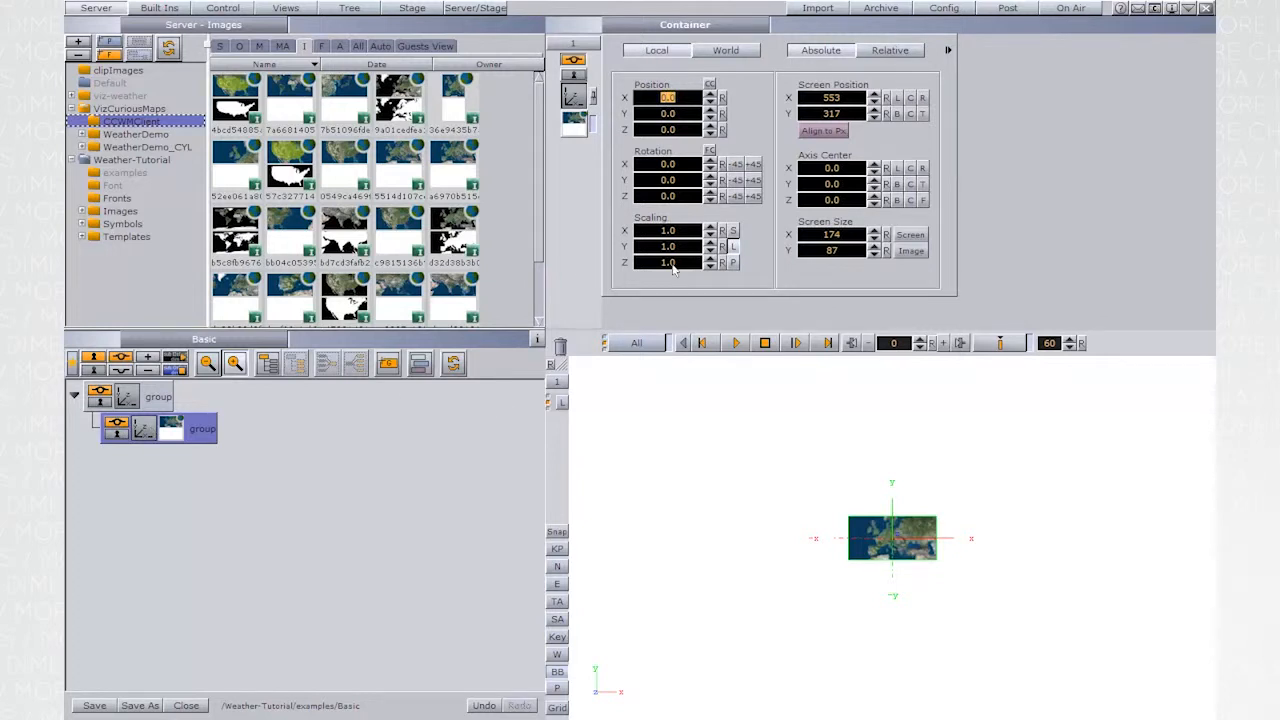
- Add the GeoImage geometry plugin from the Maps folder to the child container and open its settings
{"action": "left_click", "coordinate": [163, 8]}
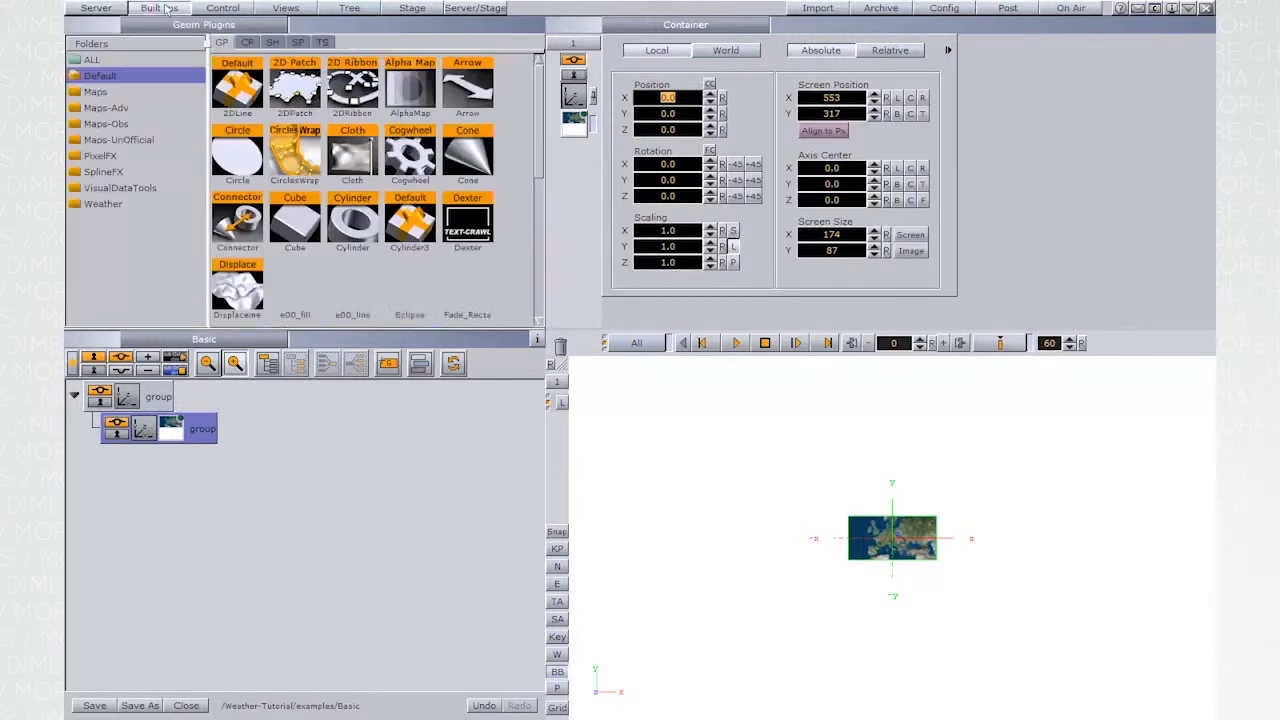
{"action": "left_click", "coordinate": [90, 93]}
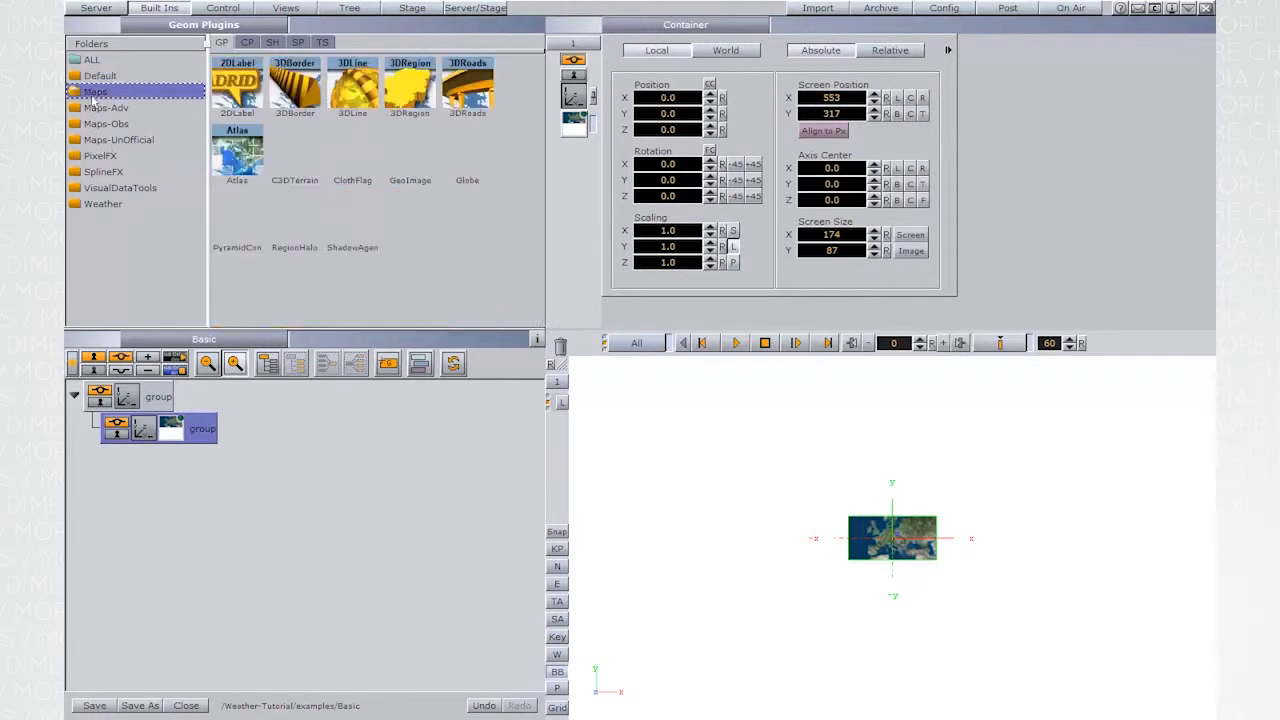
{"action": "left_click_drag", "start_coordinate": [410, 152], "coordinate": [182, 440]}
{"action": "left_click", "coordinate": [178, 434]}
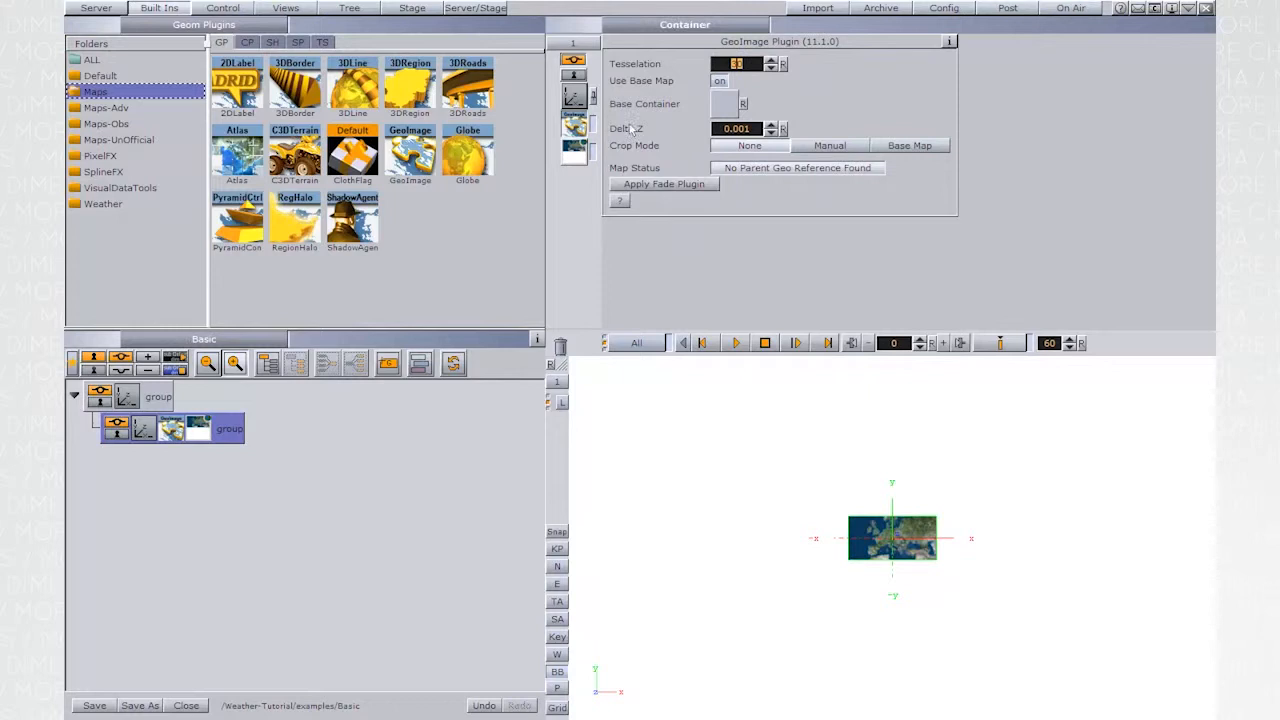
- Turn off Use Base Map with a map size of 500, and hide the bounding box in the viewport
{"action": "left_click", "coordinate": [720, 82]}
{"action": "type", "text": "500"}
{"action": "key", "text": "Return"}
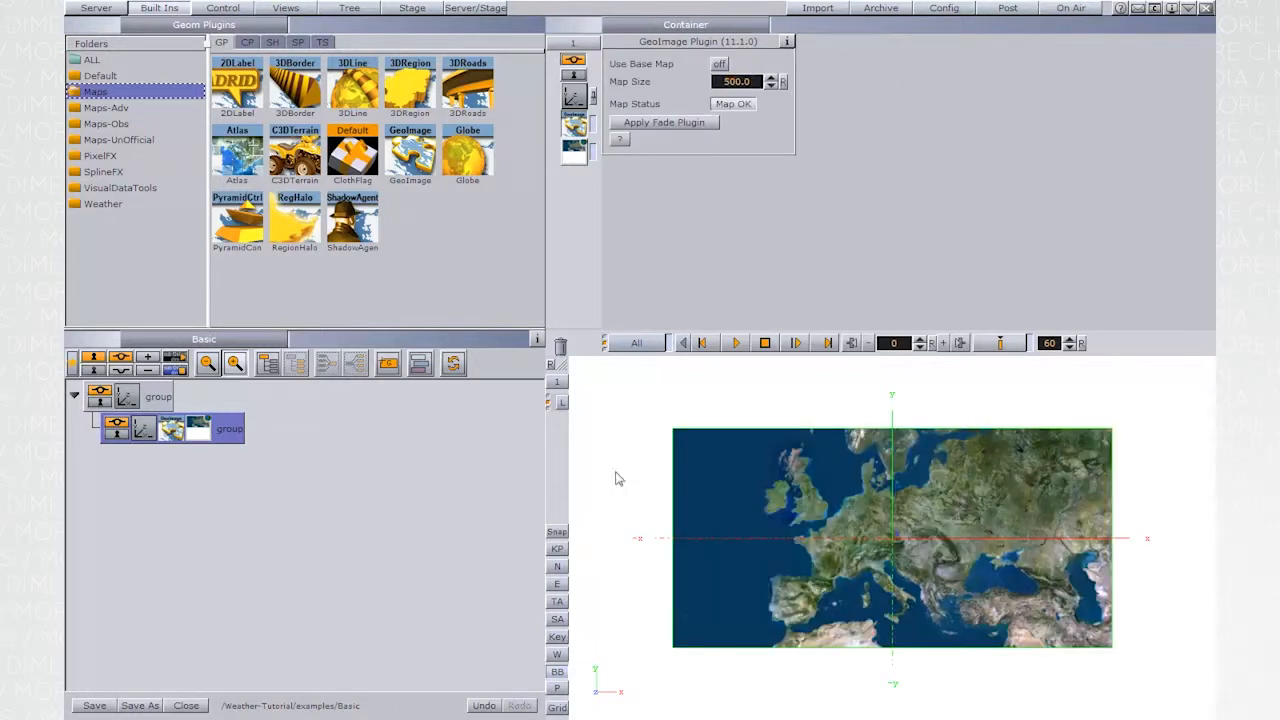
{"action": "left_click", "coordinate": [557, 672]}
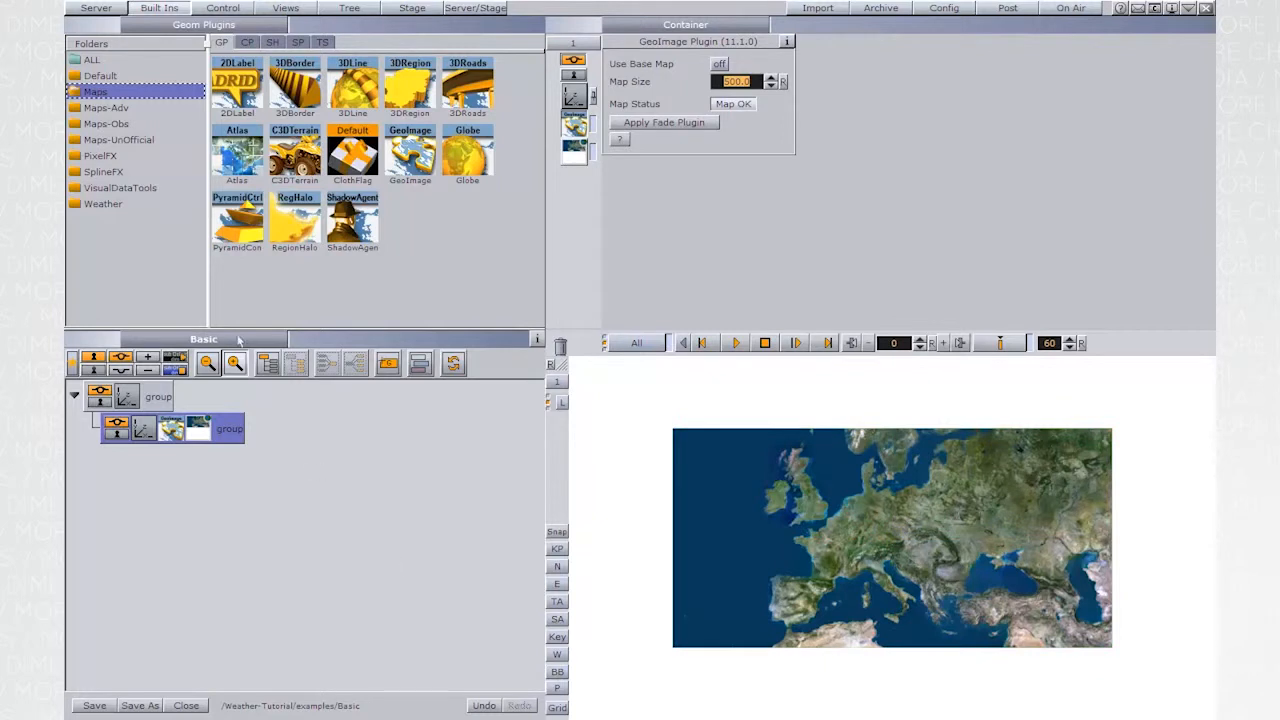
- Add the CWSMap plugin from ControlWeather to the map container with field identifier 100 and description Map
{"action": "left_click", "coordinate": [248, 42]}
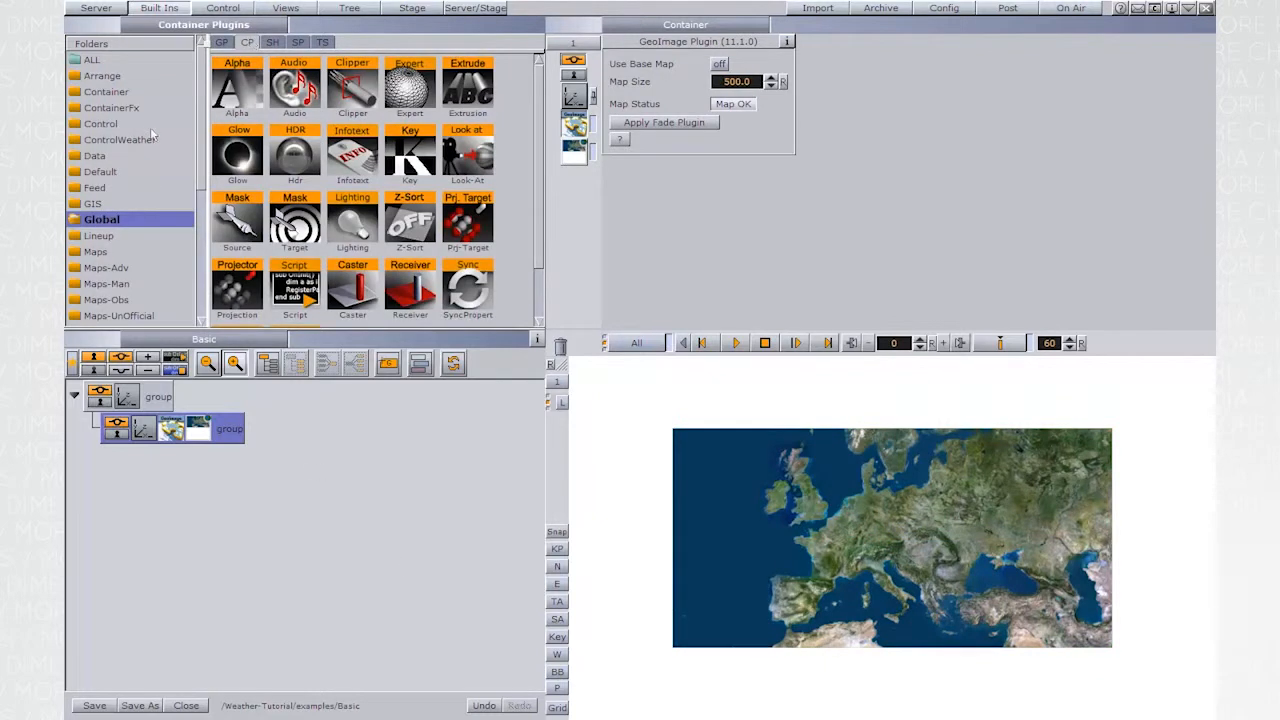
{"action": "left_click", "coordinate": [120, 140]}
{"action": "left_click_drag", "start_coordinate": [412, 226], "coordinate": [229, 431]}
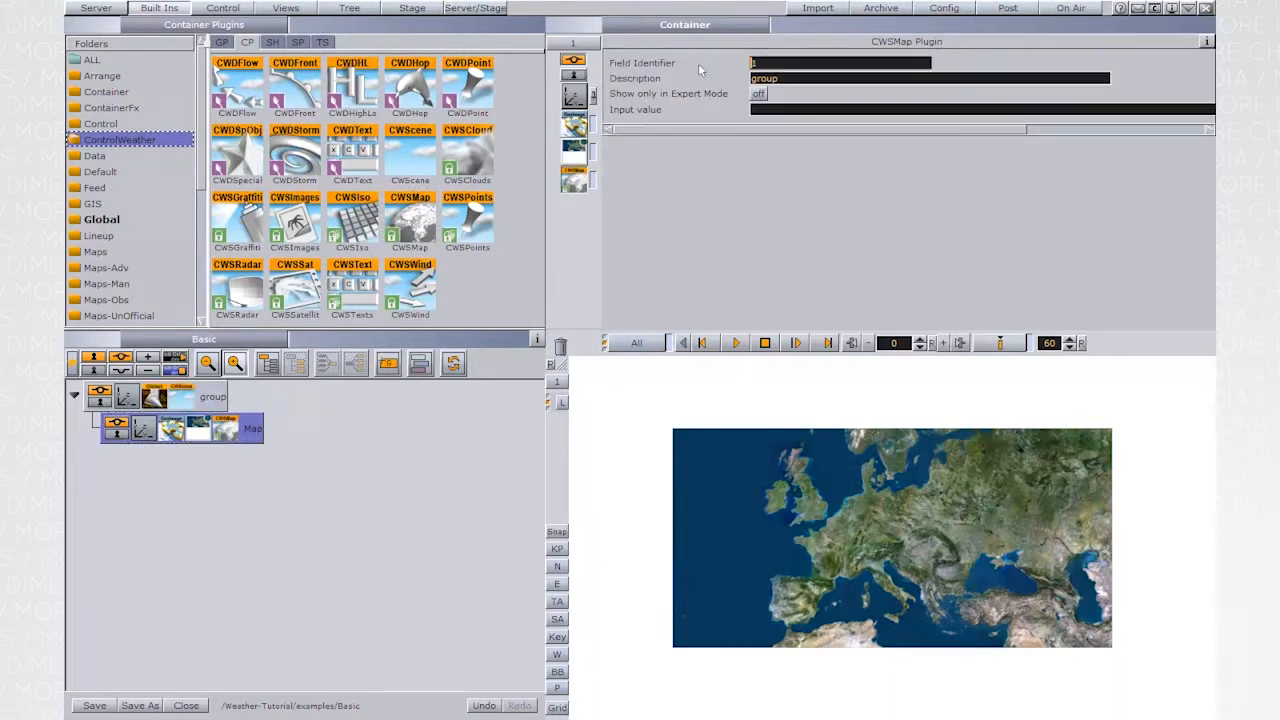
{"action": "left_click_drag", "start_coordinate": [789, 61], "coordinate": [750, 63]}
{"action": "type", "text": "100"}
{"action": "key", "text": "Tab"}
{"action": "type", "text": "M"}
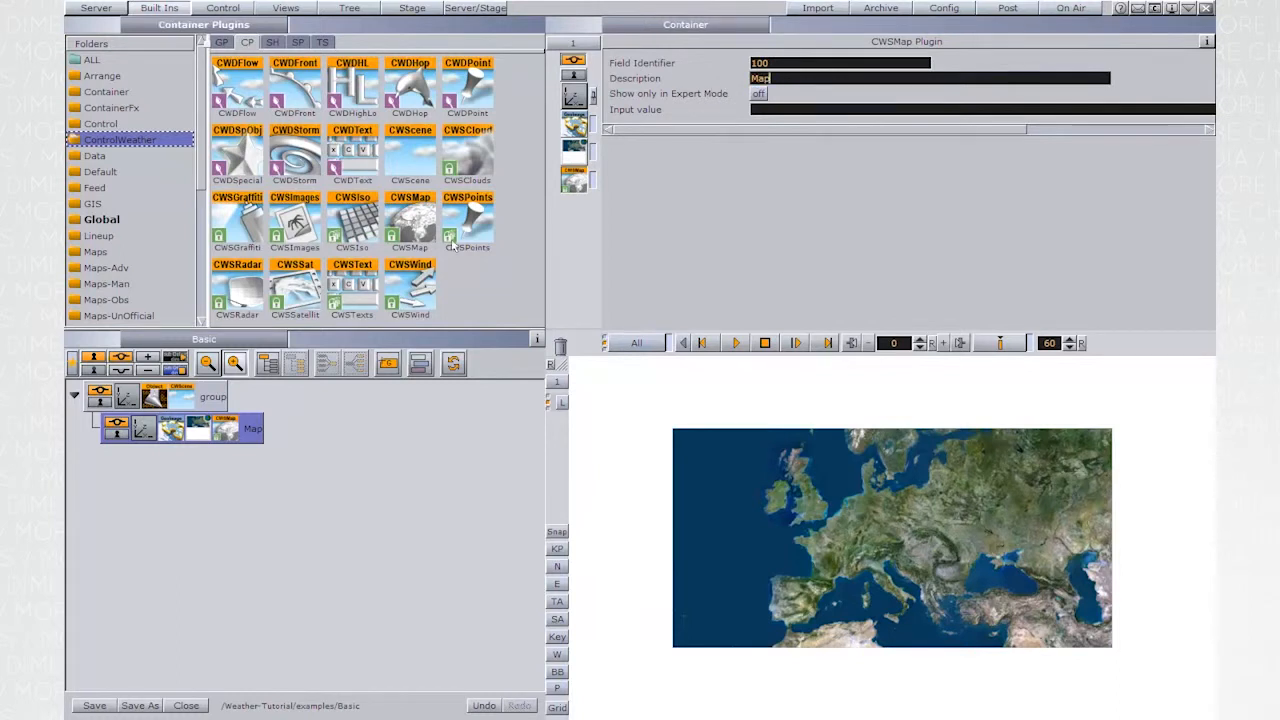
- Add the WImageRef plugin from the Weather folder to the Map container
{"action": "scroll", "coordinate": [203, 230], "scroll_direction": "down", "scroll_amount": 2}
{"action": "scroll", "coordinate": [203, 230], "scroll_direction": "down", "scroll_amount": 5}
{"action": "left_click", "coordinate": [103, 318]}
{"action": "left_click_drag", "start_coordinate": [248, 230], "coordinate": [228, 432]}
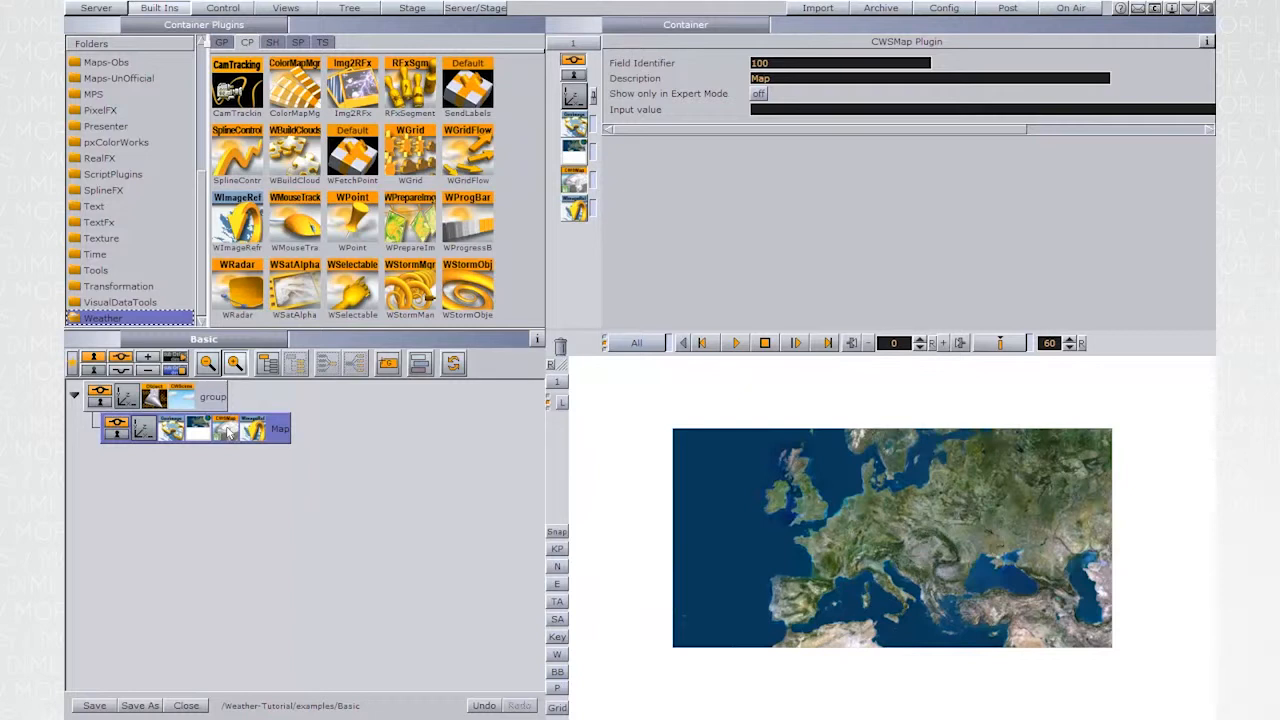
- Create a group beneath the Map container and apply the CWSIso plugin from ControlWeather to it
{"action": "left_click_drag", "start_coordinate": [389, 363], "coordinate": [330, 433]}
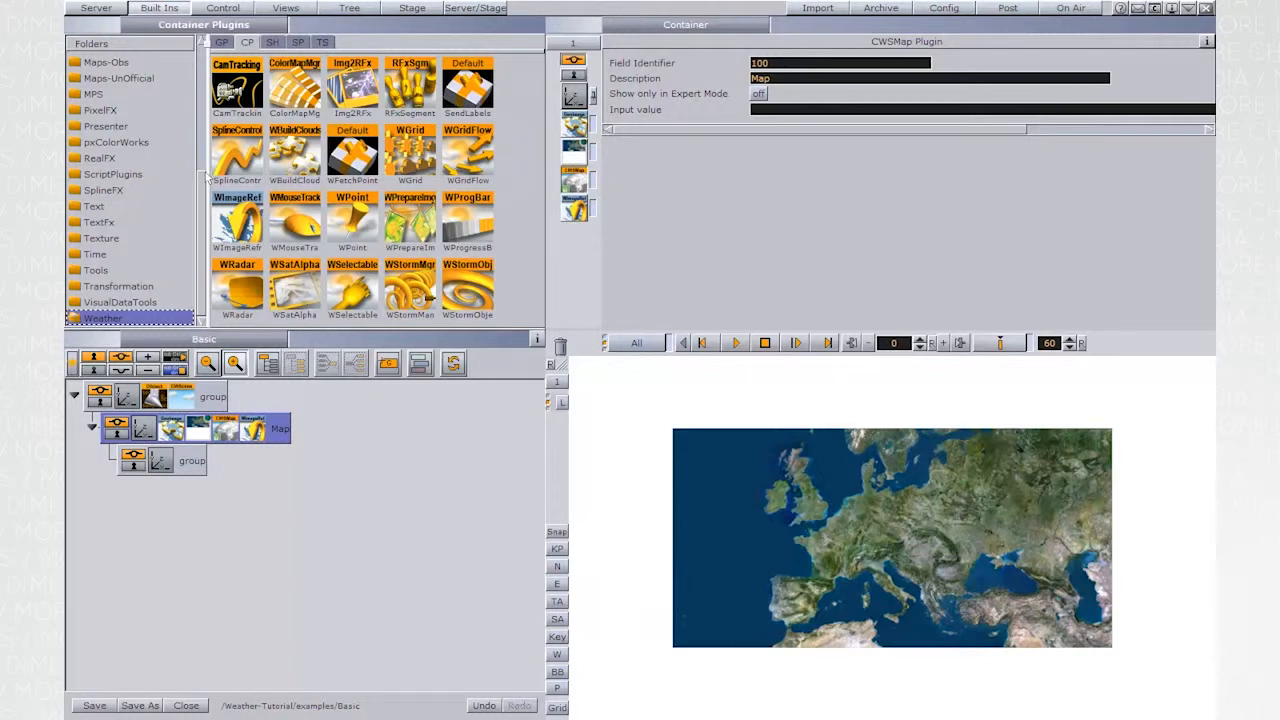
{"action": "scroll", "coordinate": [150, 128], "scroll_direction": "up", "scroll_amount": 5}
{"action": "left_click", "coordinate": [120, 126]}
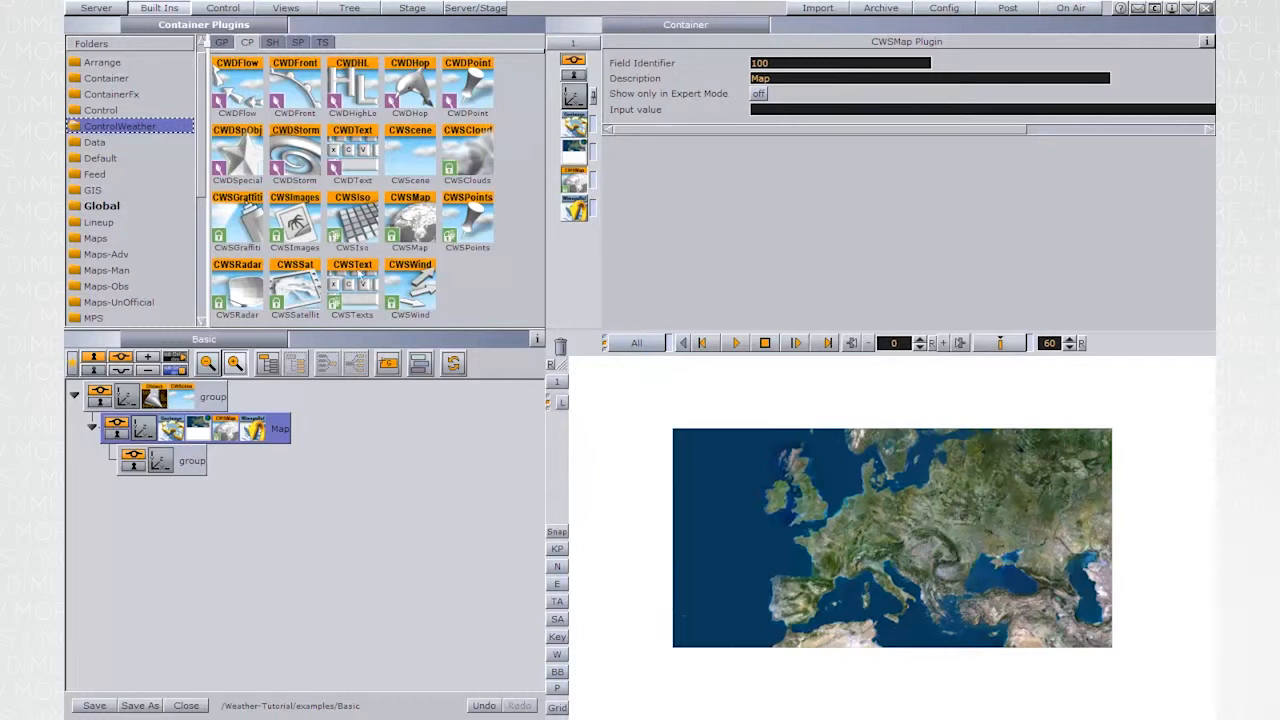
{"action": "left_click_drag", "start_coordinate": [330, 242], "coordinate": [200, 460]}
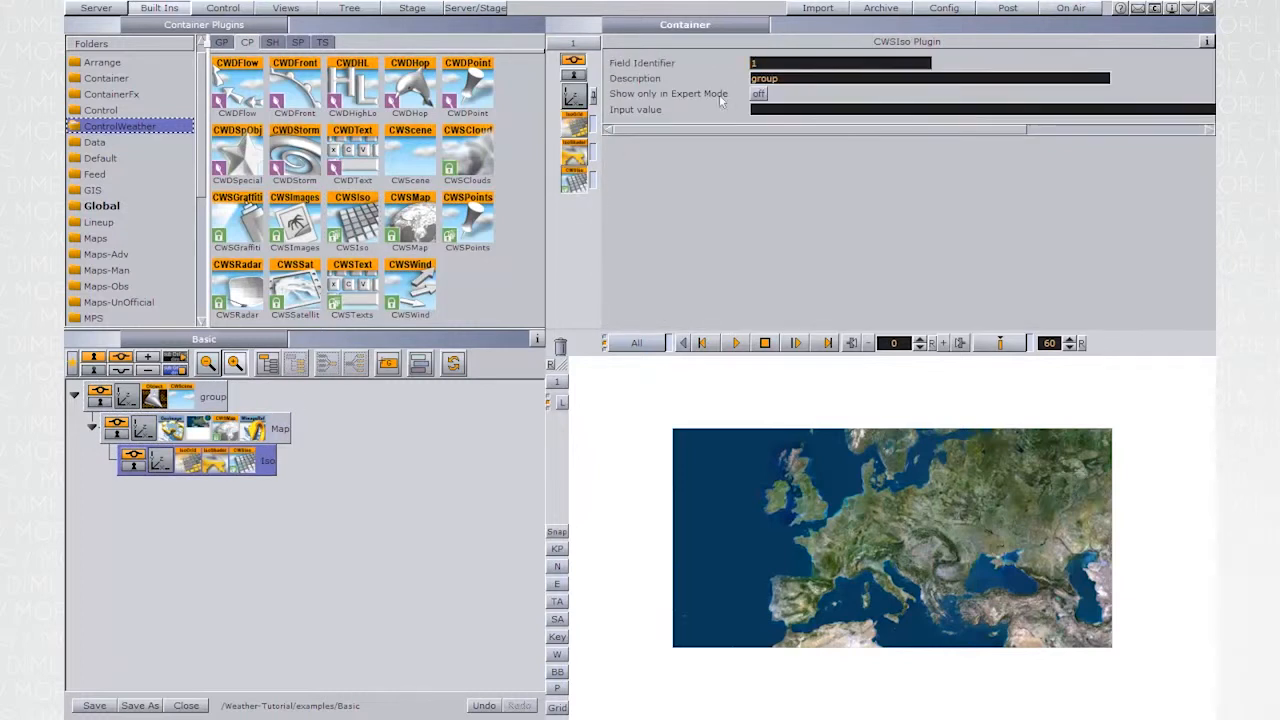
- Set the CWSIso plugin's field identifier to 200 and its description to Precipitation
{"action": "type", "text": "00"}
{"action": "key", "text": "Tab"}
{"action": "type", "text": "F"}
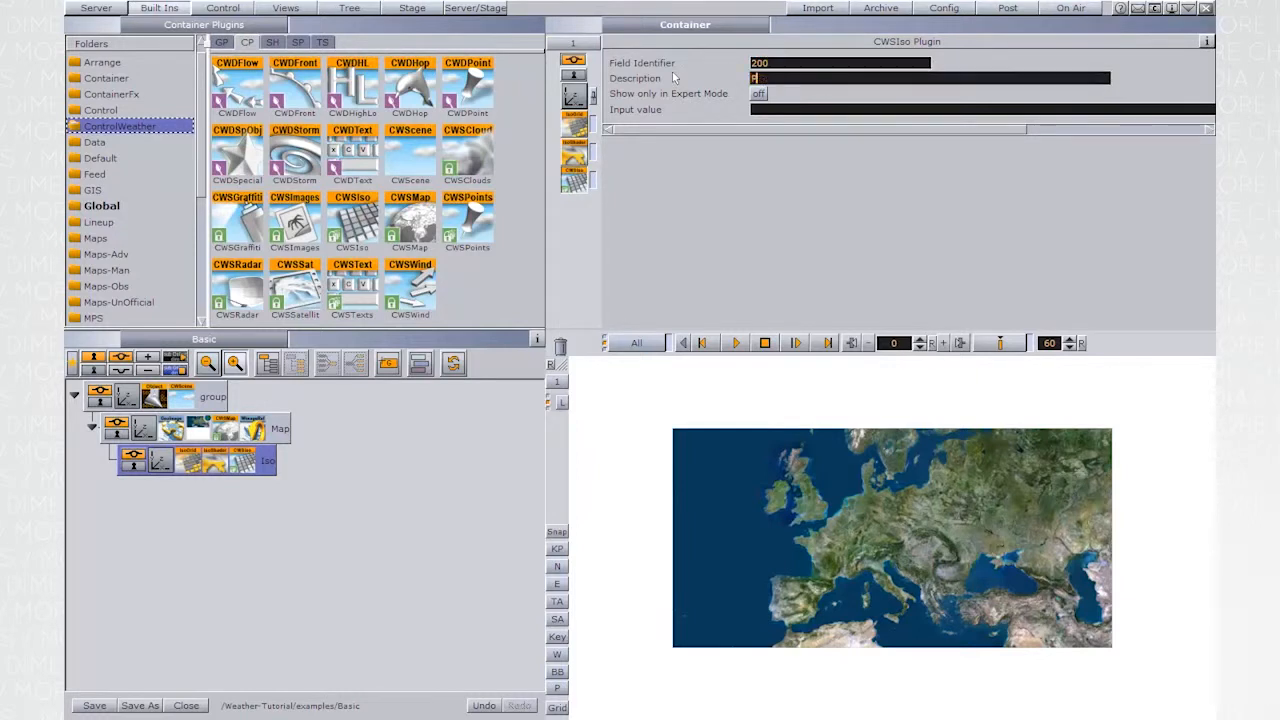
{"action": "type", "text": "recipitation"}
- Set the IsoGrid type to Filled (Precipitation) and its data path to W:\NewIsoPrecip\EC_025\contour_data\hours
{"action": "left_click", "coordinate": [191, 461]}
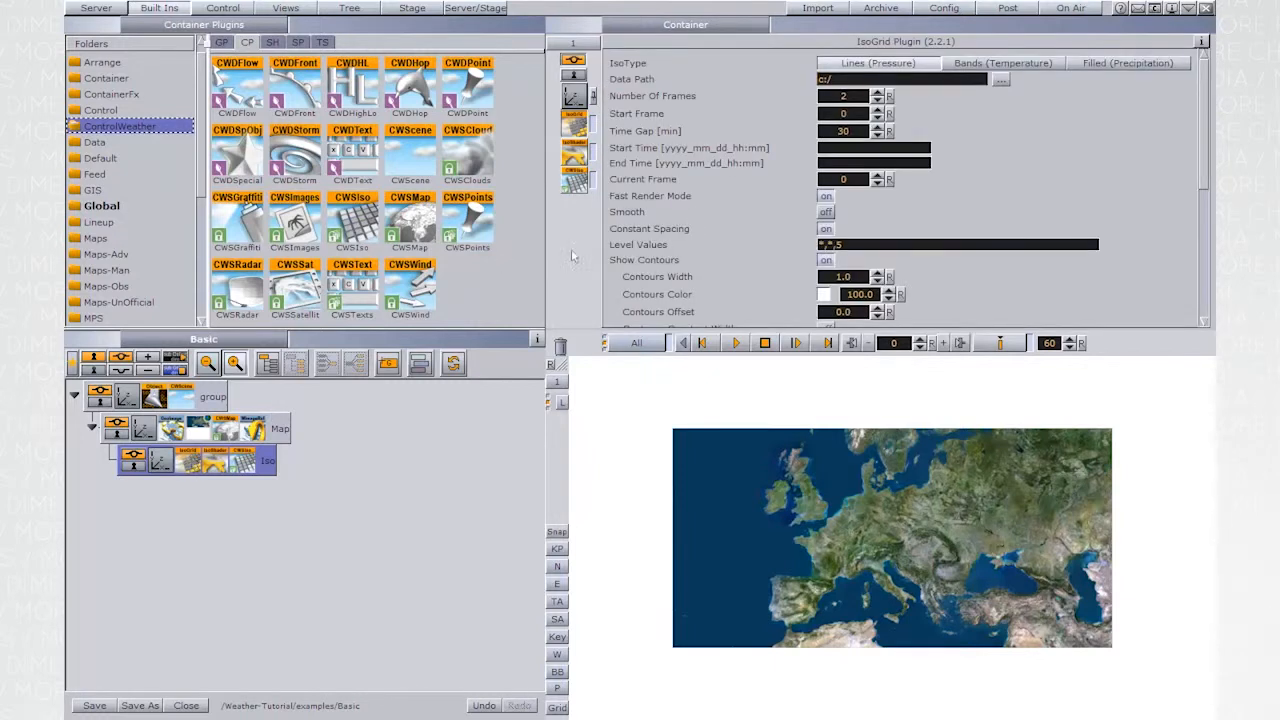
{"action": "left_click", "coordinate": [1123, 63]}
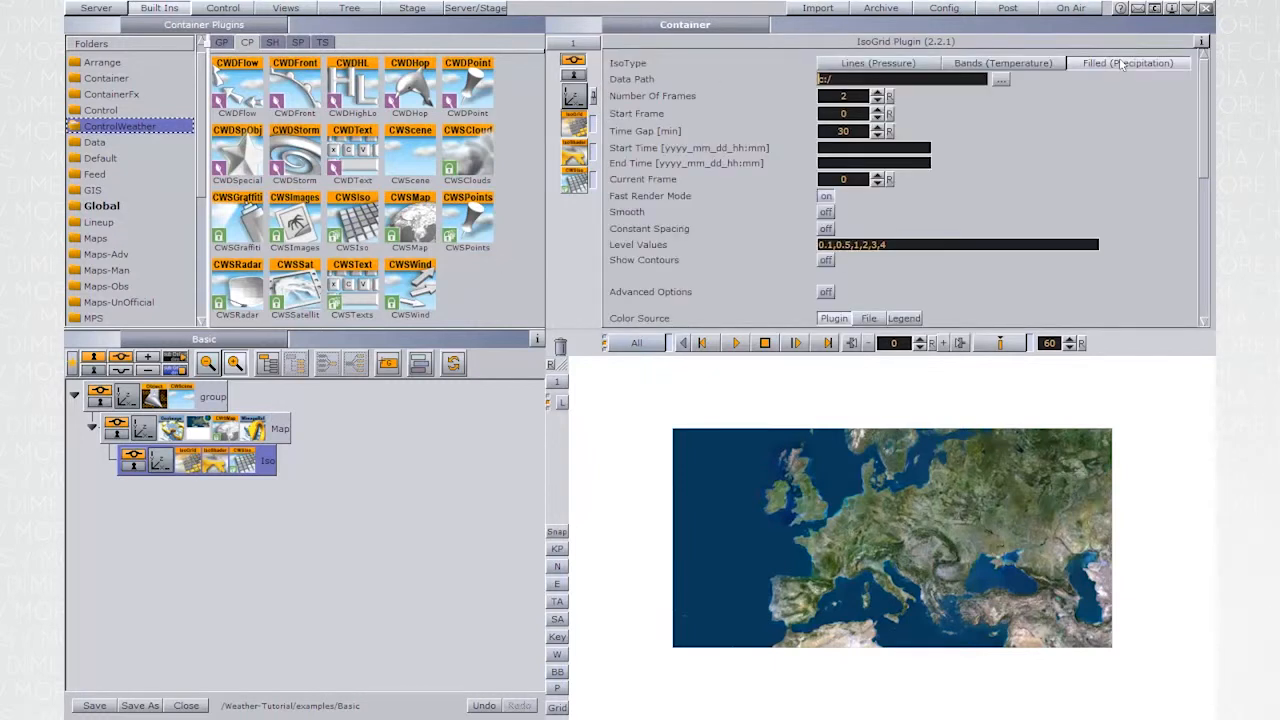
{"action": "left_click", "coordinate": [1002, 79]}
{"action": "left_click", "coordinate": [893, 122]}
{"action": "left_click", "coordinate": [897, 134]}
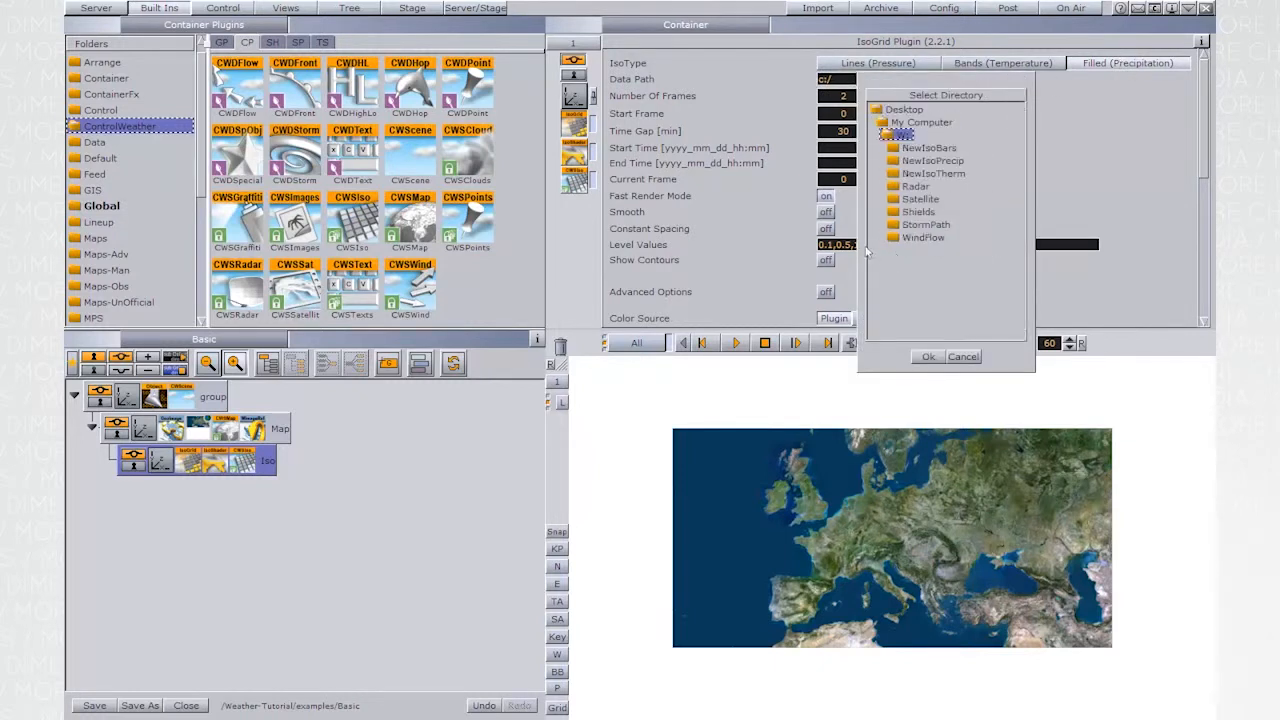
{"action": "left_click", "coordinate": [932, 161]}
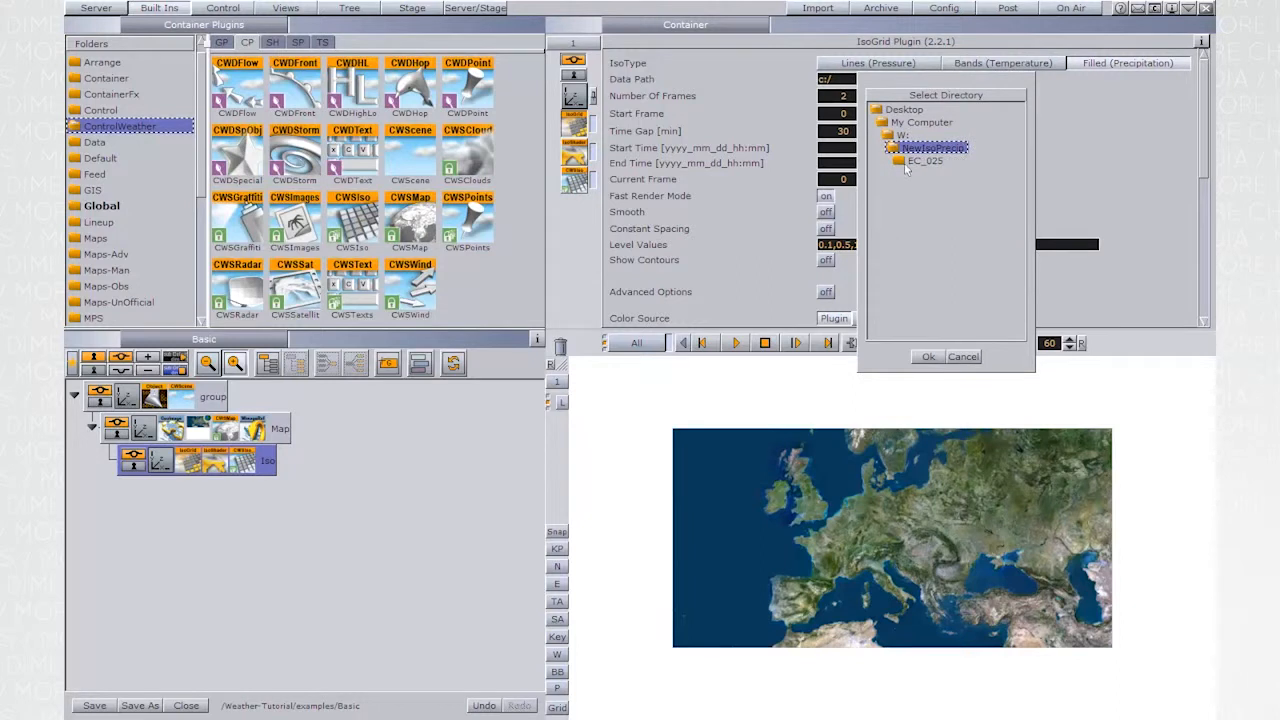
{"action": "left_click", "coordinate": [920, 161]}
{"action": "left_click", "coordinate": [941, 173]}
{"action": "left_click", "coordinate": [926, 186]}
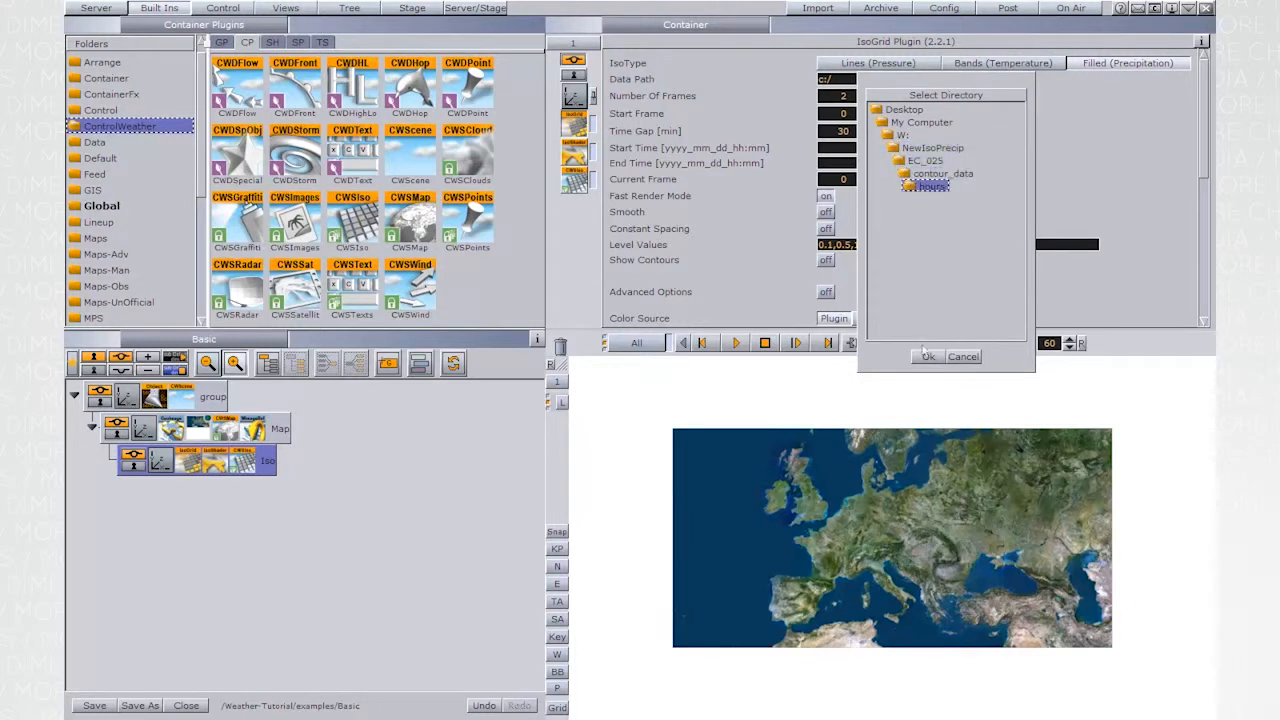
{"action": "left_click", "coordinate": [927, 356]}
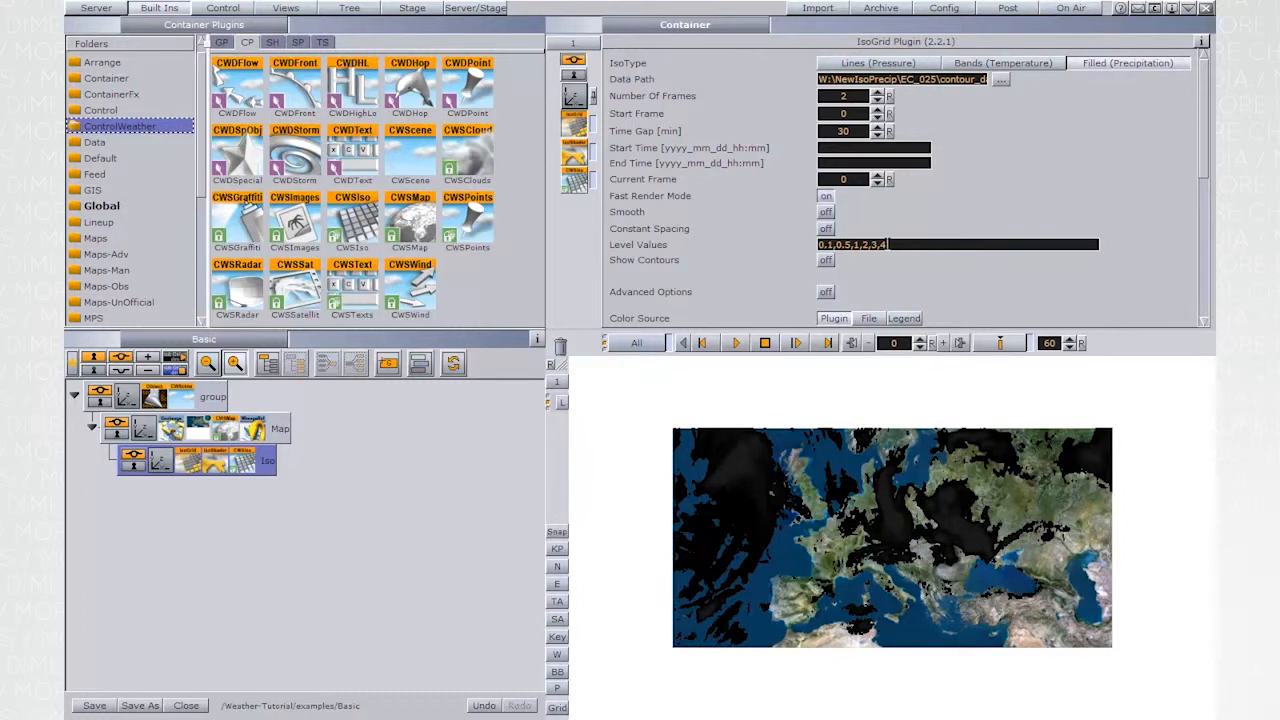
- Set the IsoGrid's Color Segment 2 to a turquoise with HSV values 161, 46, 85
{"action": "scroll", "coordinate": [945, 265], "scroll_direction": "down", "scroll_amount": 5}
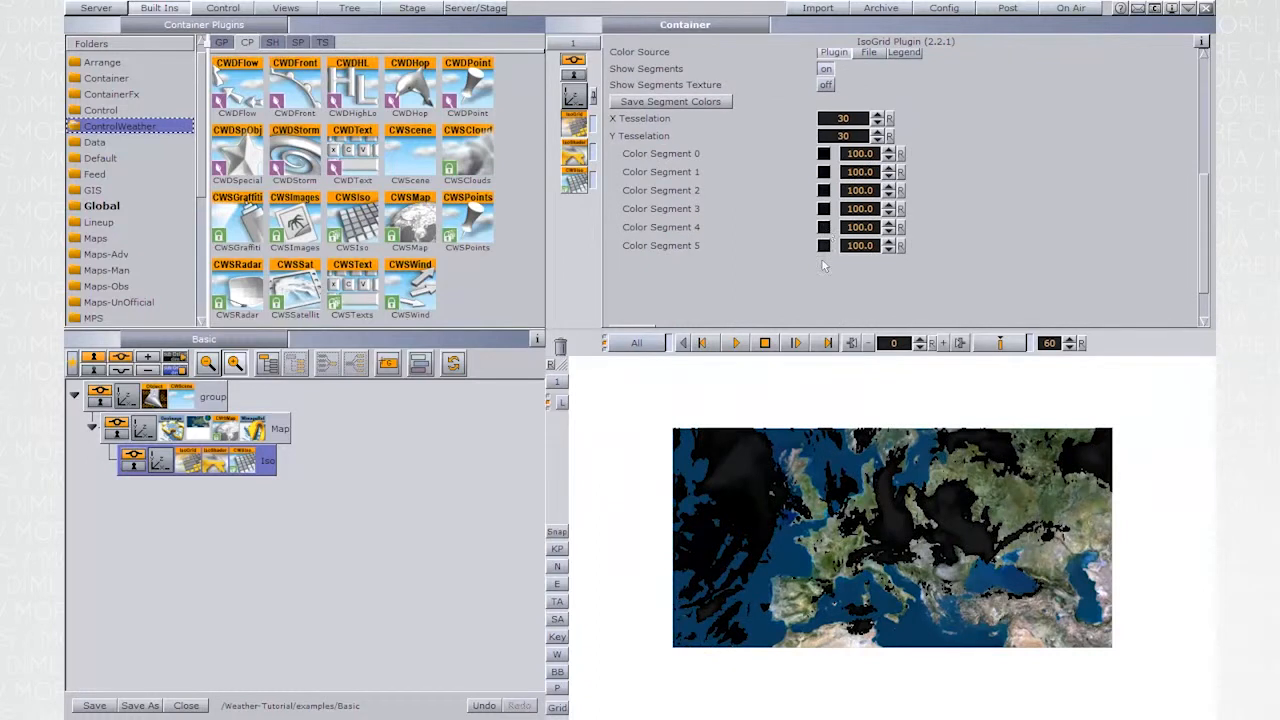
{"action": "left_click", "coordinate": [826, 192]}
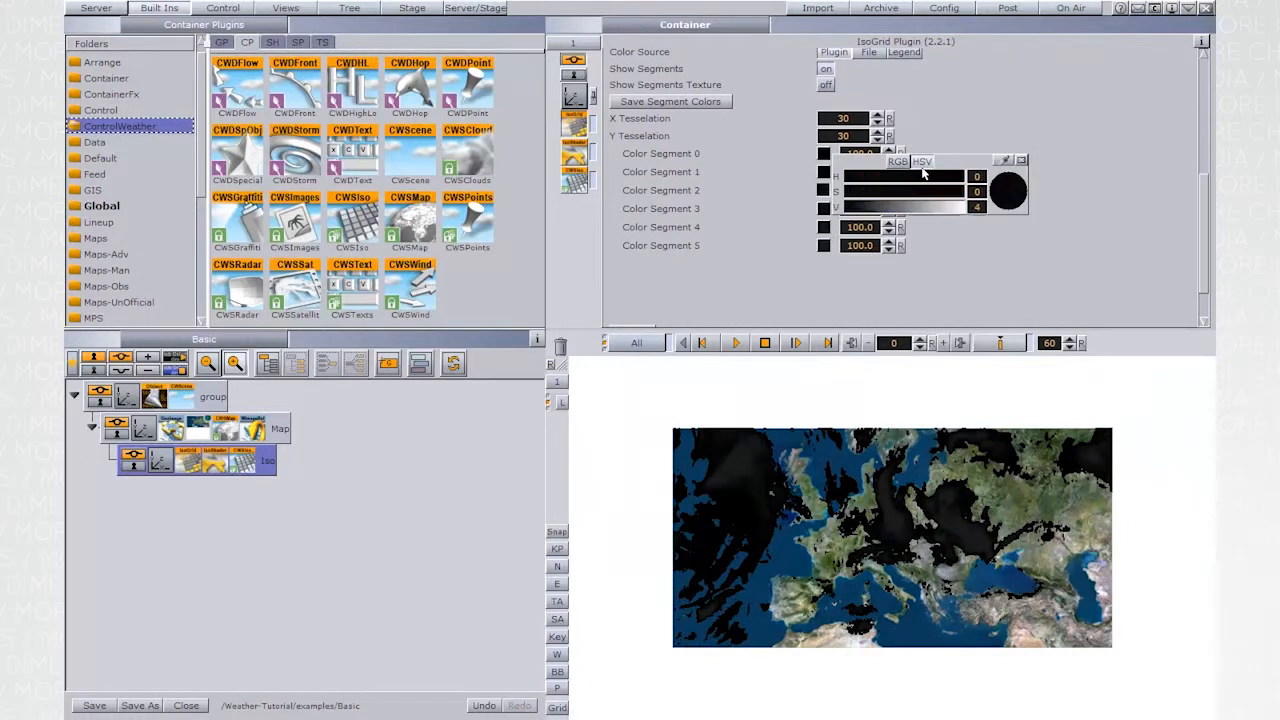
{"action": "left_click", "coordinate": [901, 191]}
{"action": "left_click", "coordinate": [913, 207]}
{"action": "left_click", "coordinate": [899, 176]}
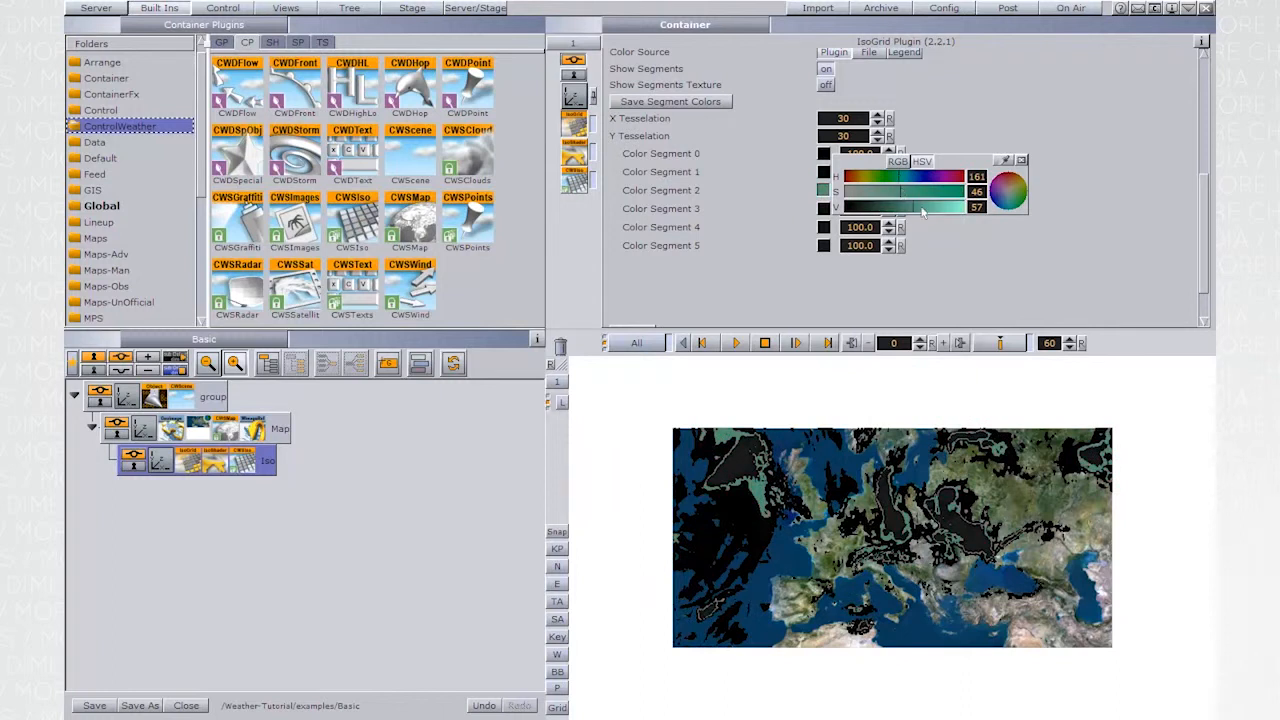
{"action": "left_click_drag", "start_coordinate": [922, 207], "coordinate": [947, 207]}
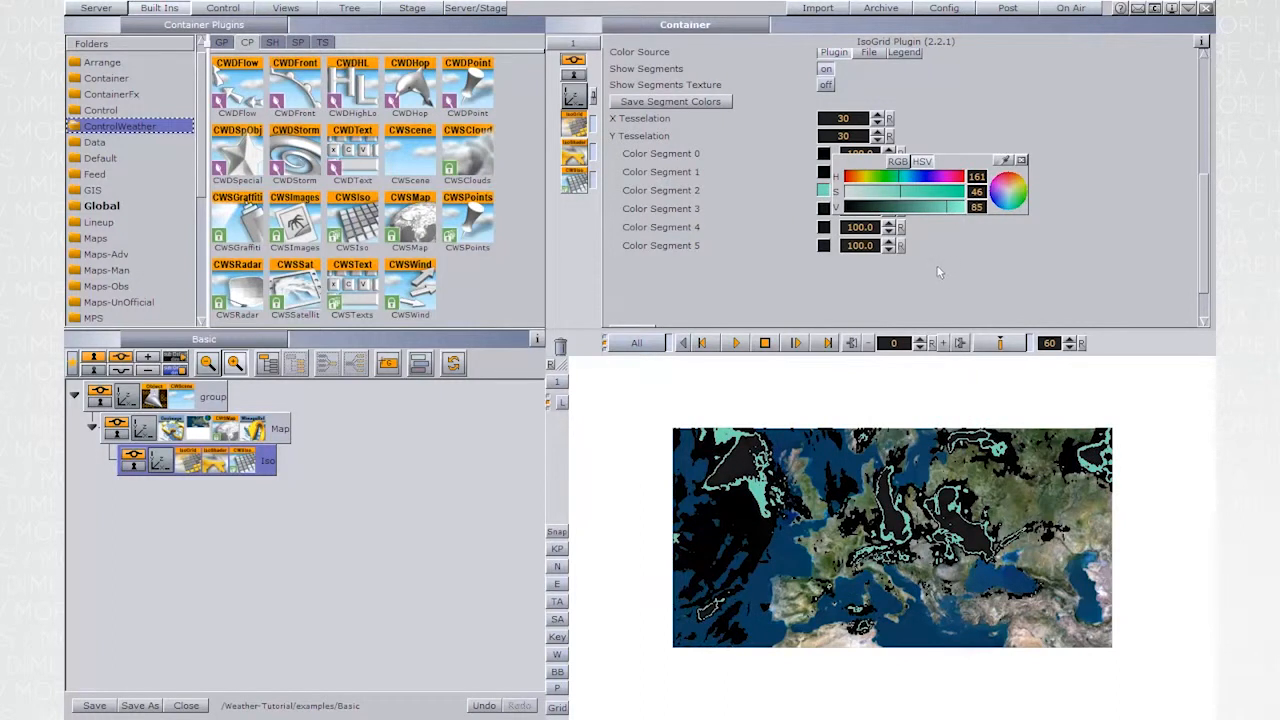
{"action": "left_click", "coordinate": [1021, 161]}
- Remove 0.1 and 0.5 from the IsoGrid level values, leaving 1,2,3,4, and rebuild the grid
{"action": "left_click_drag", "start_coordinate": [1204, 215], "coordinate": [1200, 133]}
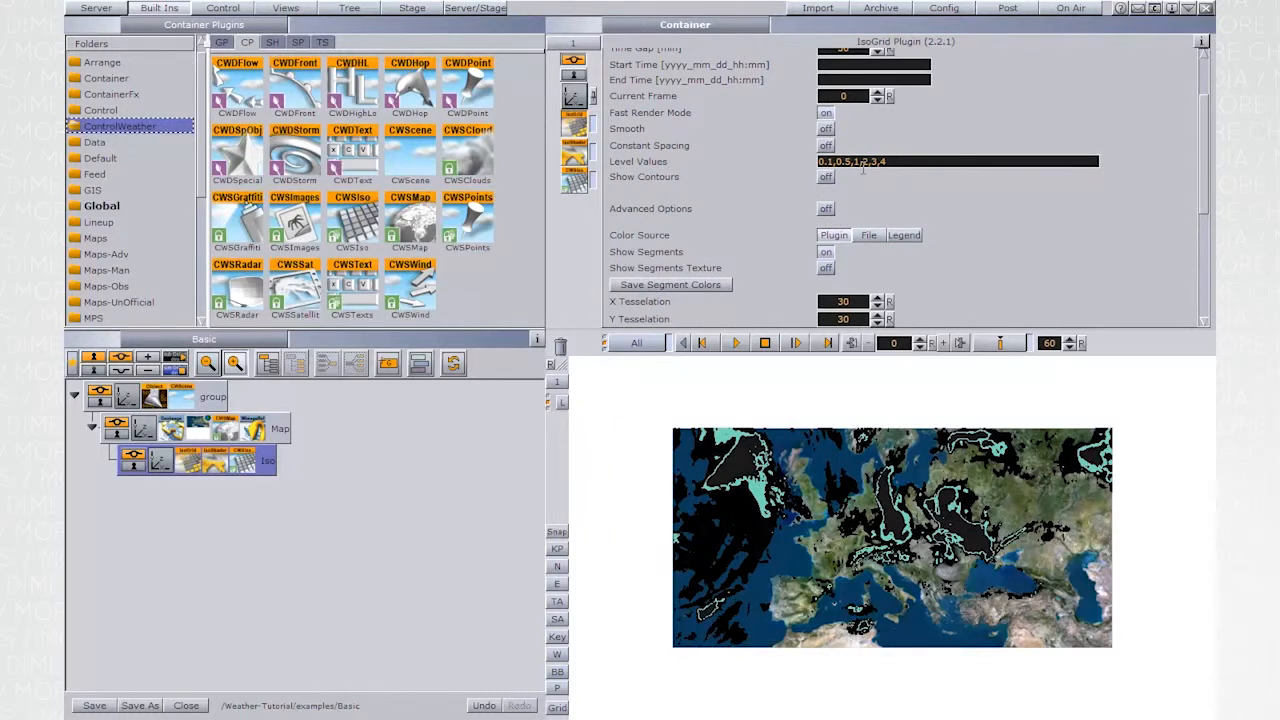
{"action": "left_click_drag", "start_coordinate": [855, 160], "coordinate": [777, 161]}
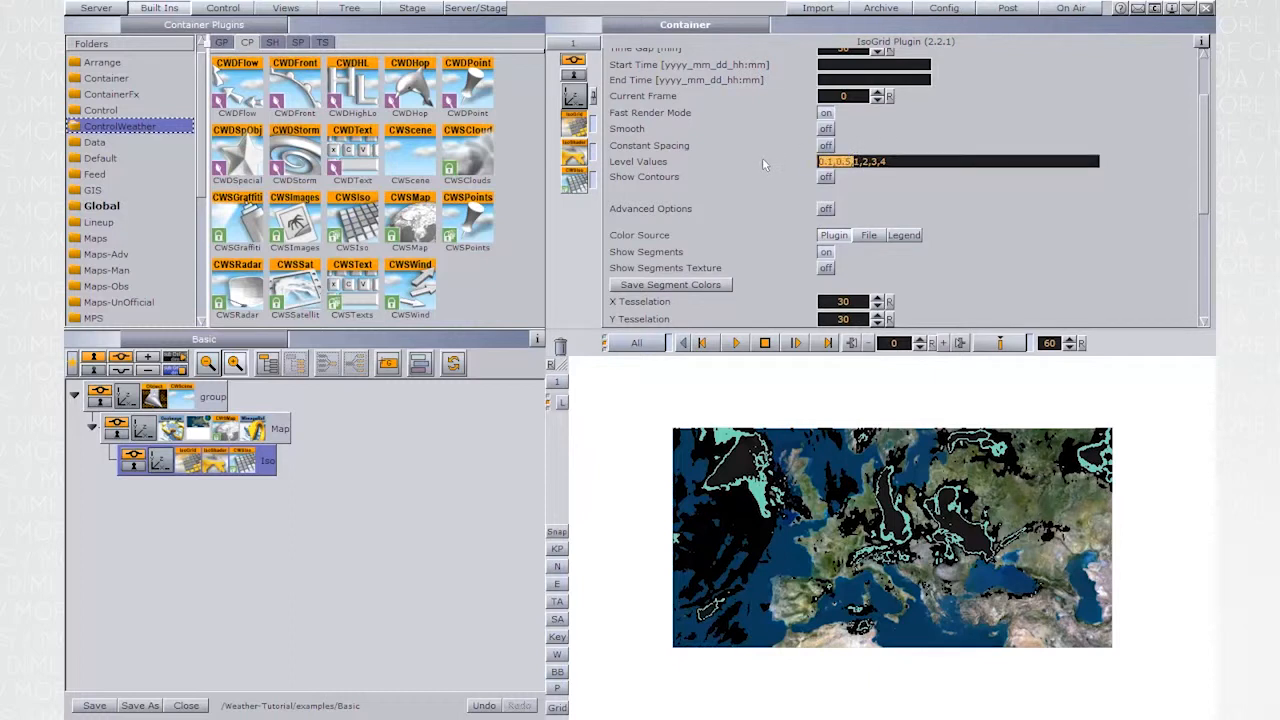
{"action": "key", "text": "BackSpace"}
{"action": "left_click_drag", "start_coordinate": [1201, 142], "coordinate": [1201, 223]}
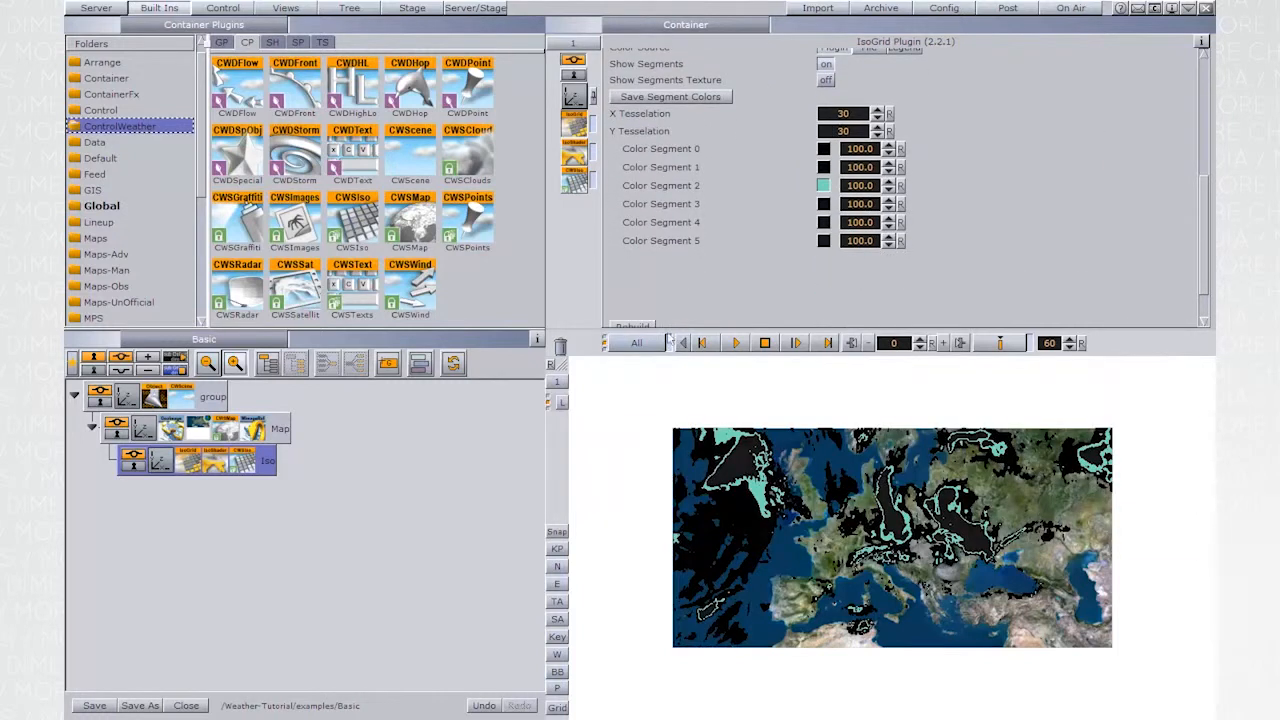
{"action": "left_click", "coordinate": [640, 326]}
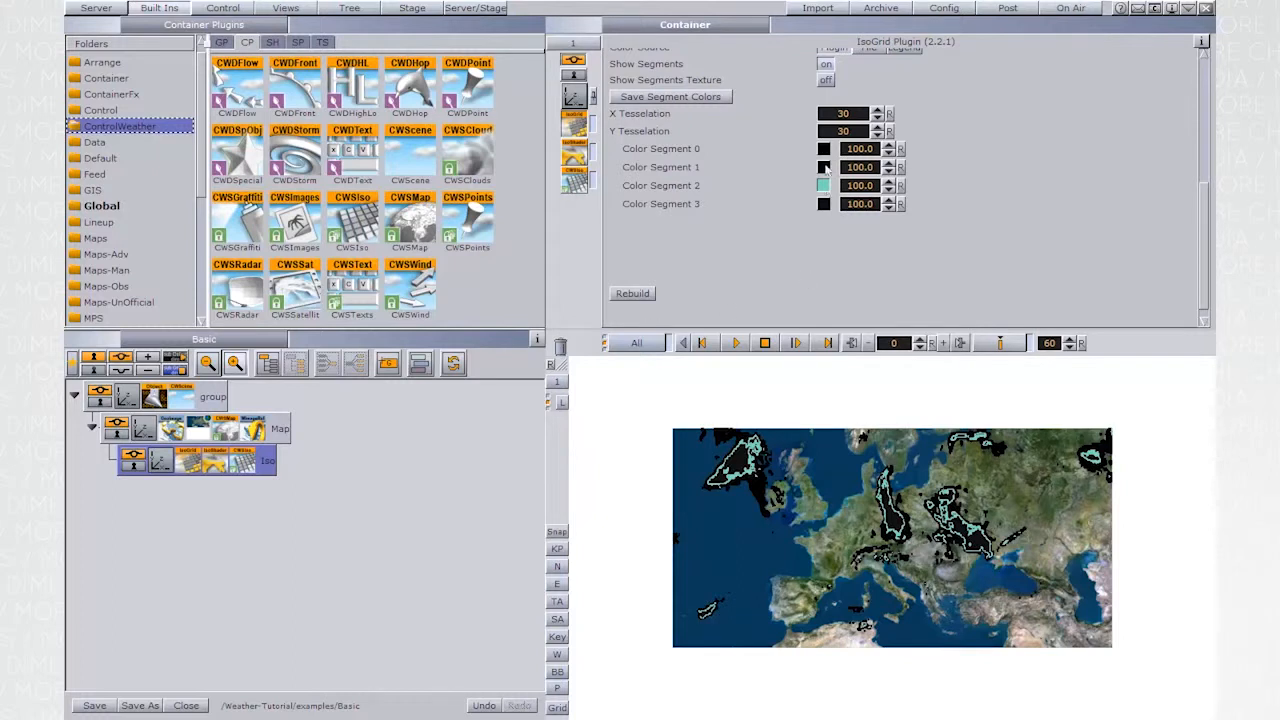
- Put 0.1 and 0.5 back at the start of the IsoGrid level values and rebuild the grid
{"action": "left_click_drag", "start_coordinate": [1205, 200], "coordinate": [1198, 70]}
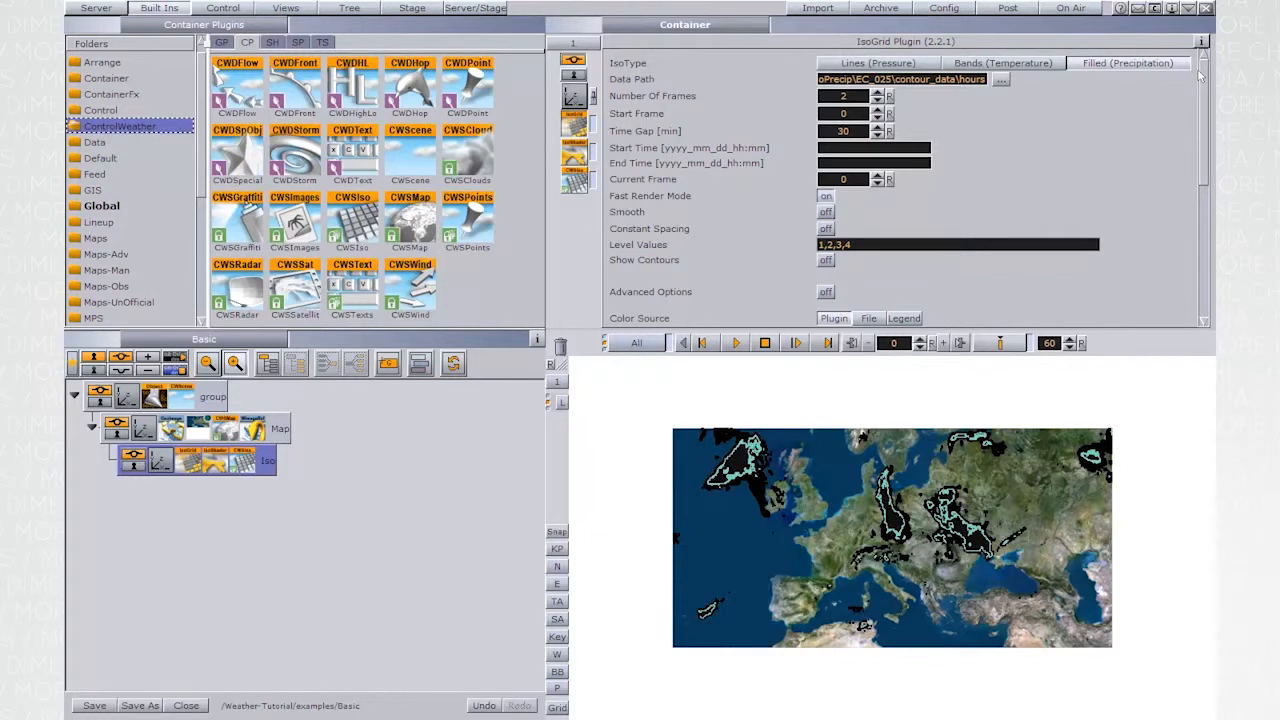
{"action": "type", "text": "0.1,0.5,"}
{"action": "left_click_drag", "start_coordinate": [1203, 137], "coordinate": [1205, 280]}
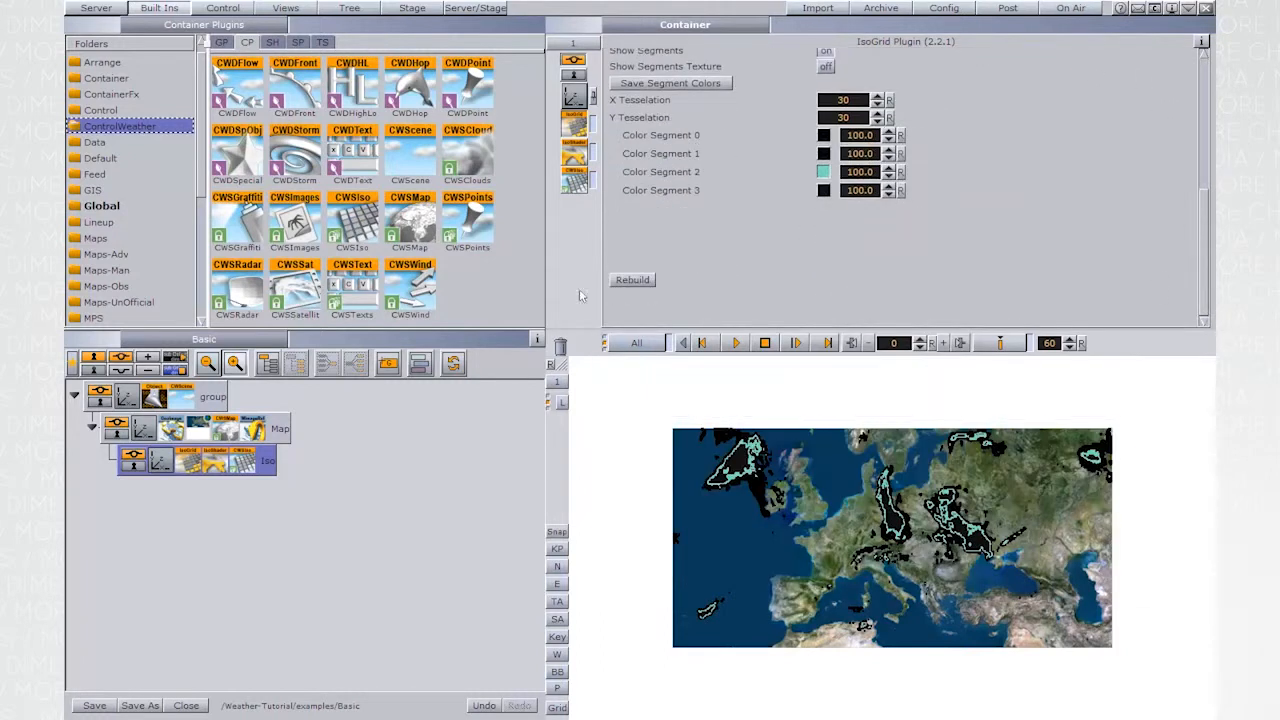
{"action": "left_click", "coordinate": [612, 279]}
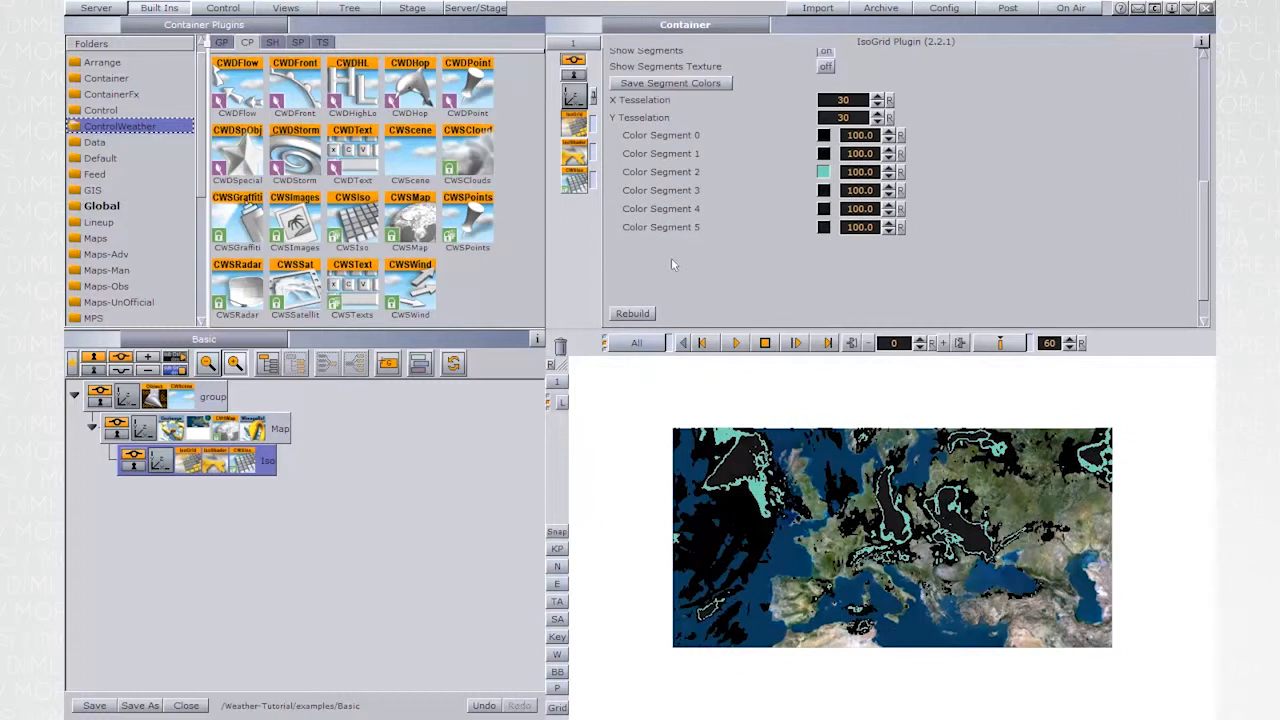
- Set the IsoGrid's Color Segment 0 to a very light cyan with HSV values 182, 18, 100
{"action": "left_click", "coordinate": [823, 135]}
{"action": "left_click", "coordinate": [923, 151]}
{"action": "left_click_drag", "start_coordinate": [900, 121], "coordinate": [968, 153]}
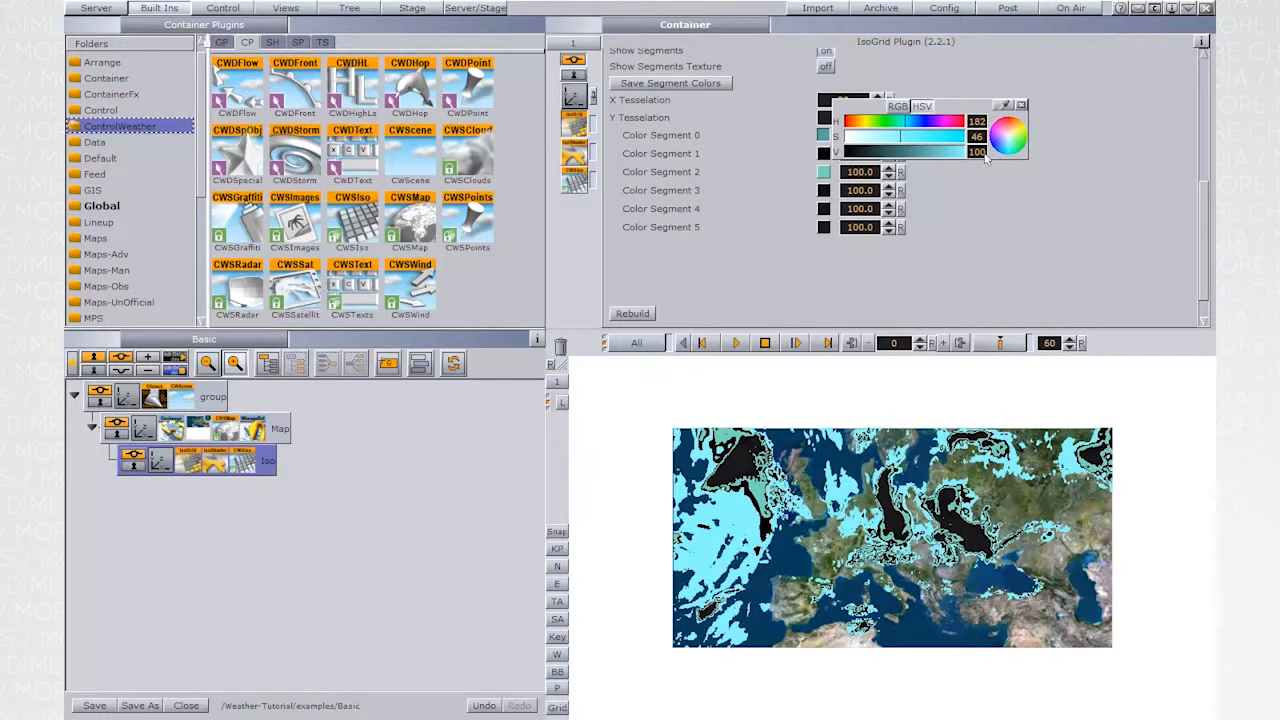
{"action": "left_click_drag", "start_coordinate": [863, 137], "coordinate": [856, 137]}
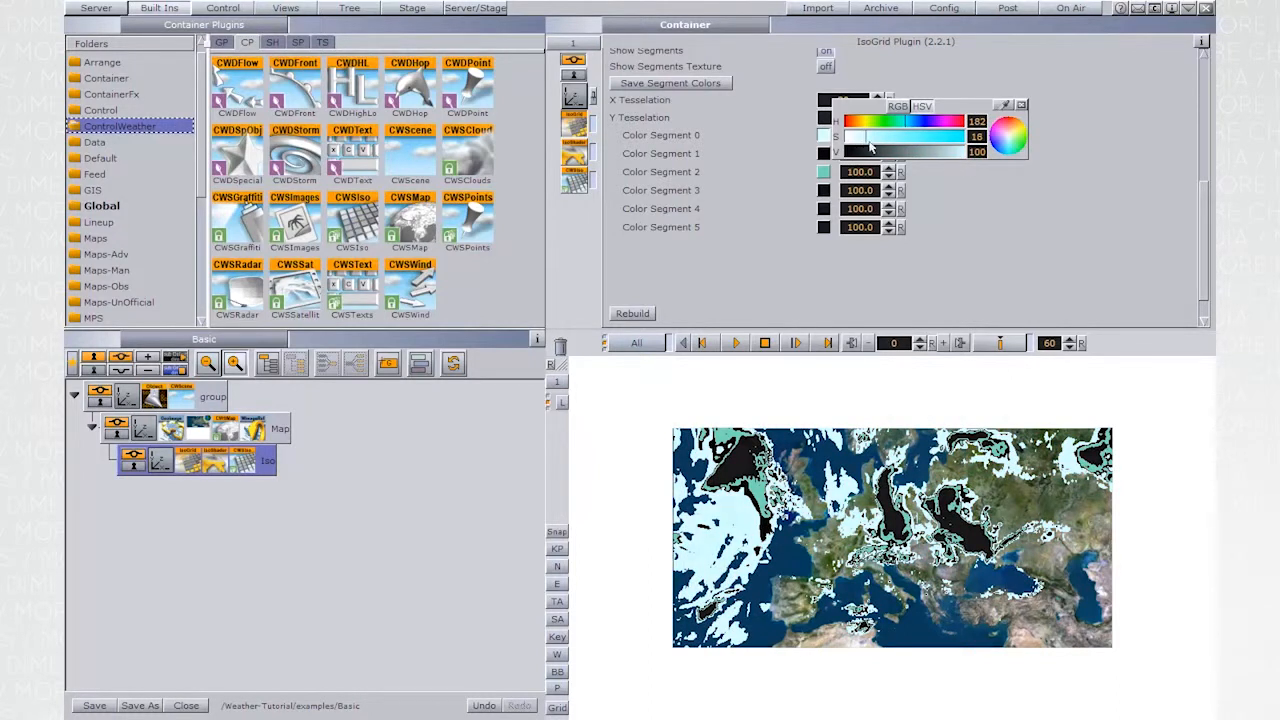
{"action": "left_click", "coordinate": [1021, 105]}
- Copy Color Segment 0's colour to Color Segment 1 and set its HSV values to 183, 40, 91
{"action": "left_click_drag", "start_coordinate": [861, 135], "coordinate": [825, 154]}
{"action": "left_click", "coordinate": [826, 154]}
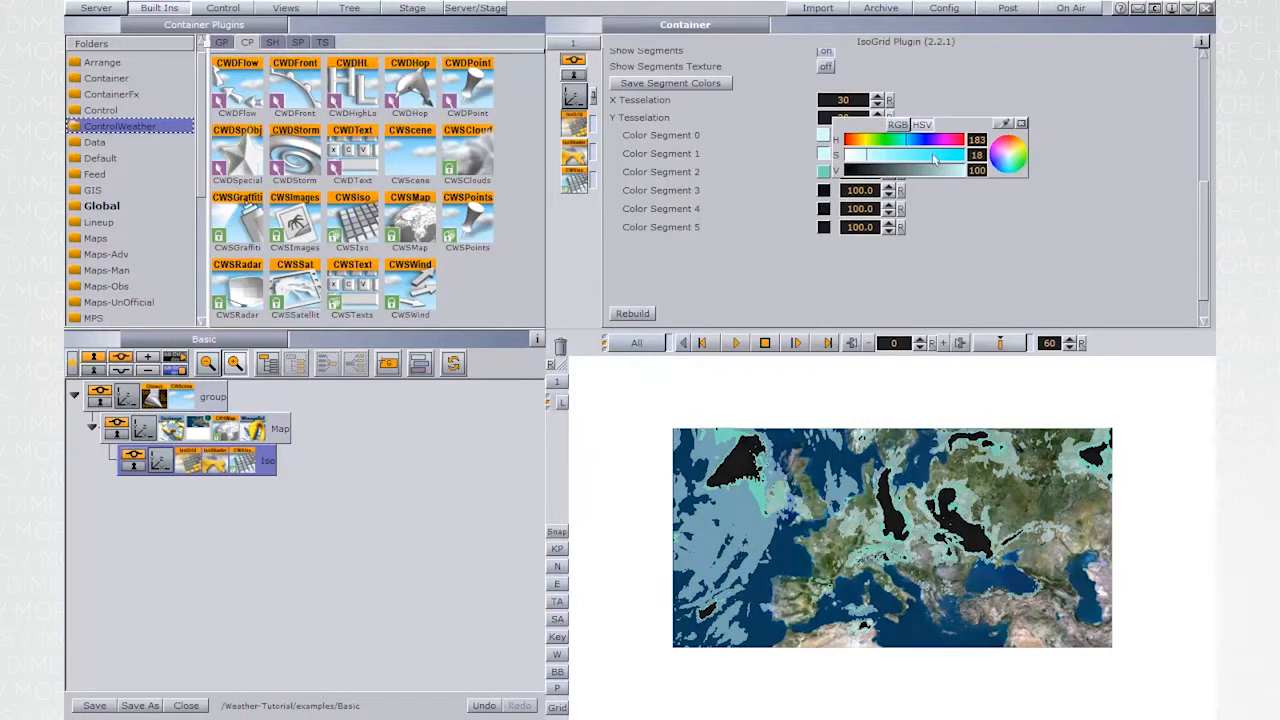
{"action": "left_click", "coordinate": [888, 157]}
{"action": "left_click", "coordinate": [893, 157]}
{"action": "left_click", "coordinate": [952, 168]}
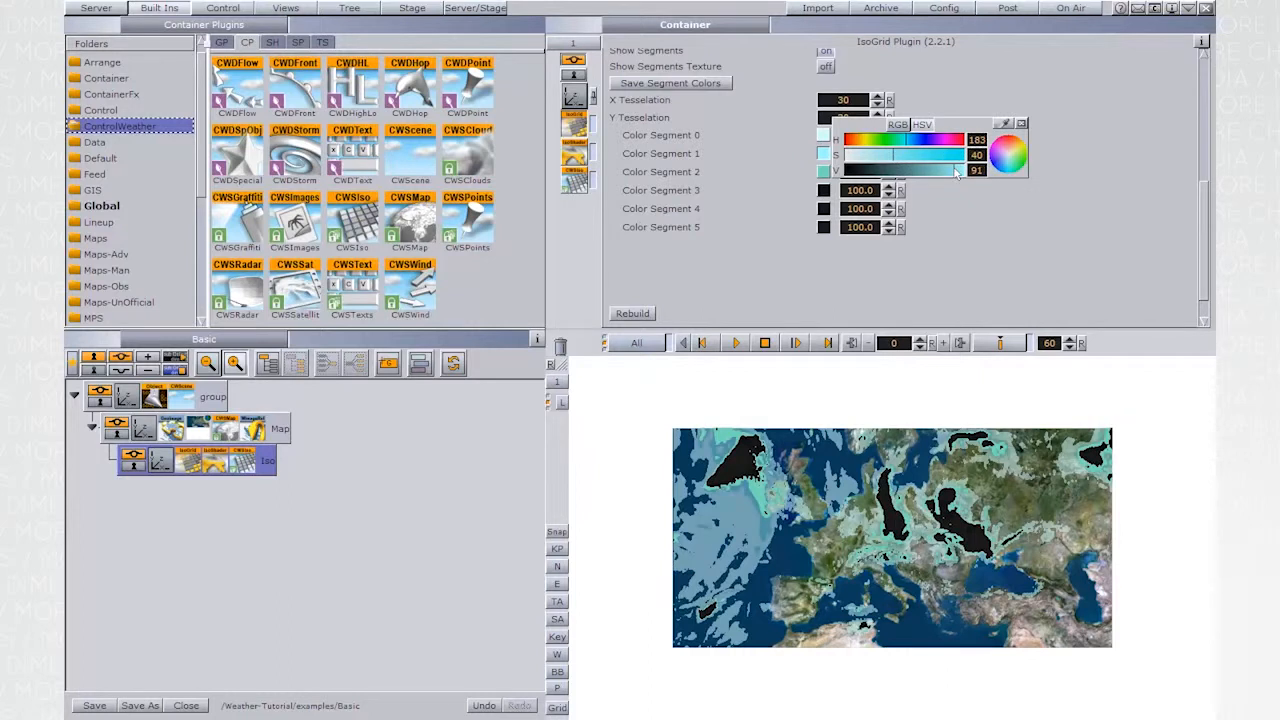
{"action": "left_click", "coordinate": [1021, 126]}
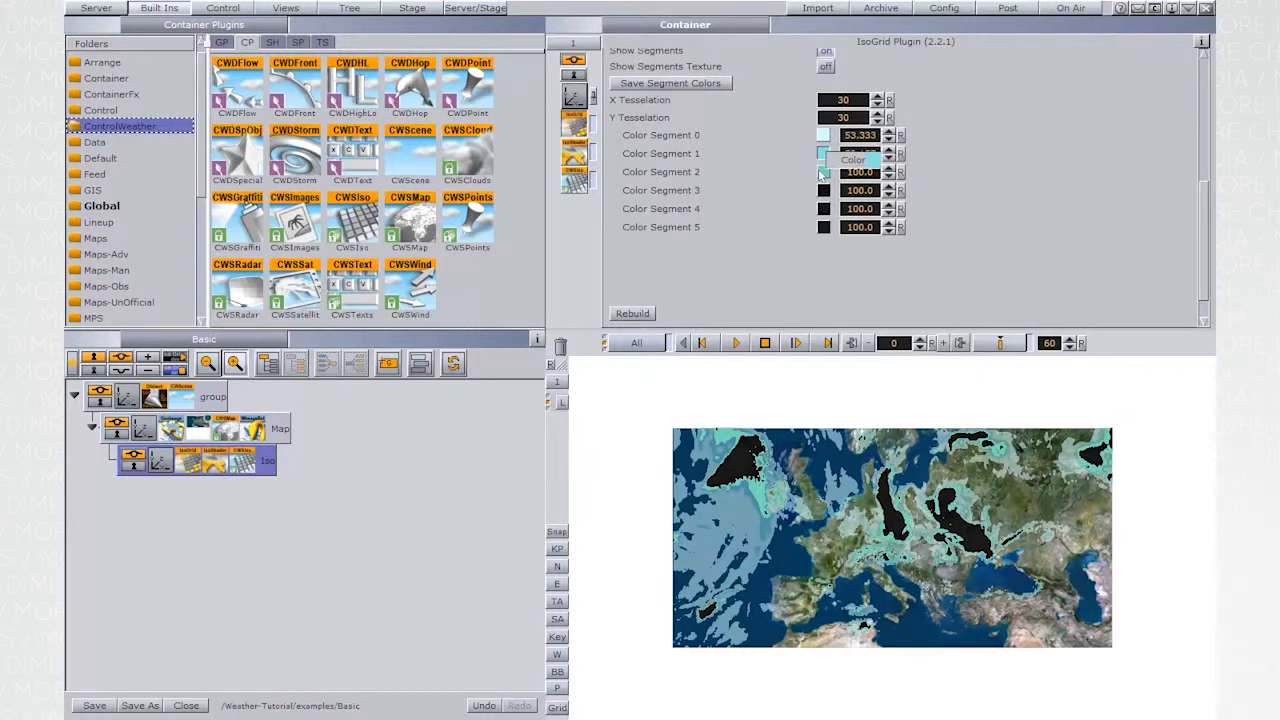
- Give Color Segment 2 the colour of Segment 1, darkened to HSV values 183, 40, 79
{"action": "left_click", "coordinate": [824, 172]}
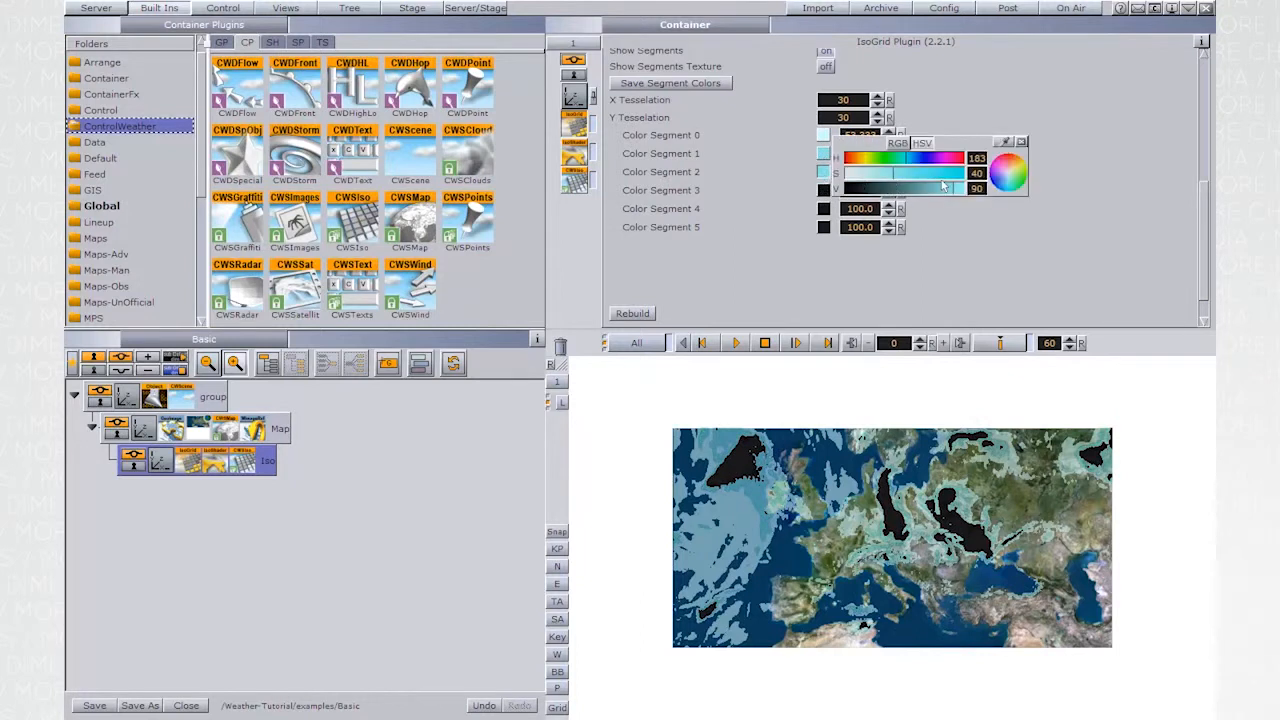
{"action": "left_click_drag", "start_coordinate": [944, 191], "coordinate": [941, 194]}
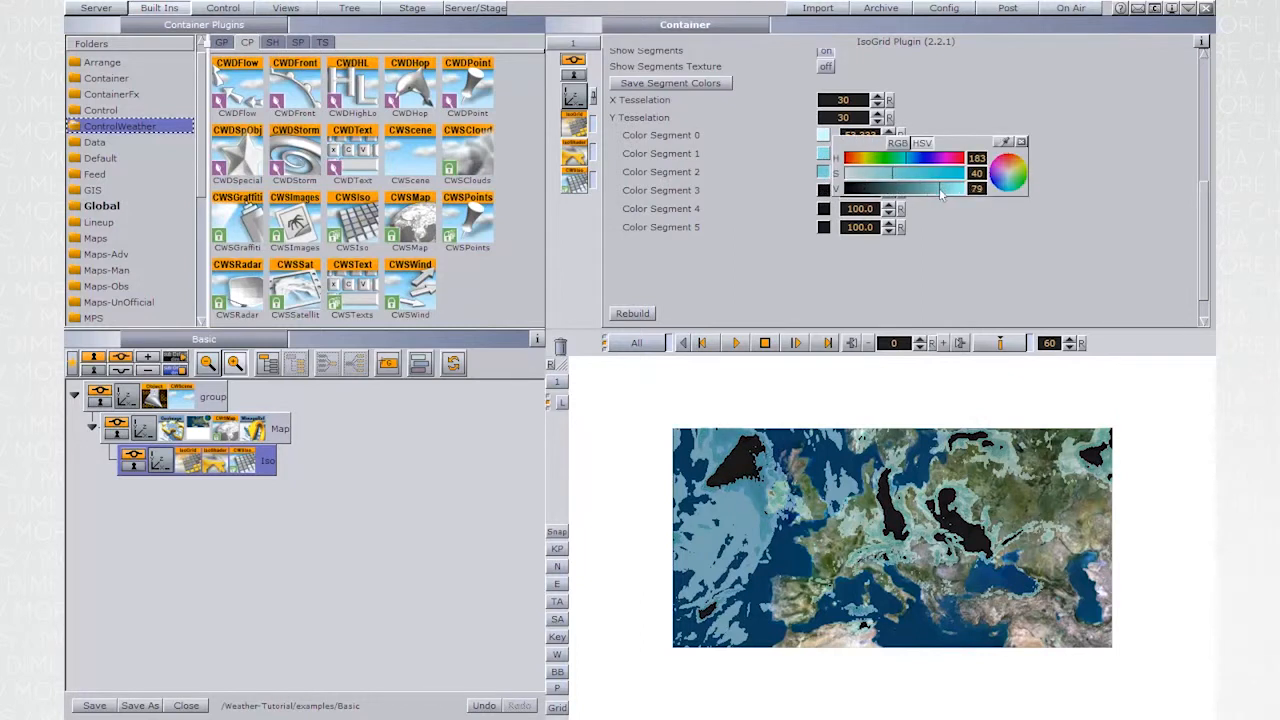
{"action": "left_click", "coordinate": [1021, 142]}
- Copy Color Segment 2's colour to Color Segment 3 and darken it to HSV values 183, 40, 59
{"action": "left_click_drag", "start_coordinate": [827, 176], "coordinate": [825, 191]}
{"action": "left_click", "coordinate": [826, 191]}
{"action": "left_click_drag", "start_coordinate": [935, 208], "coordinate": [918, 210]}
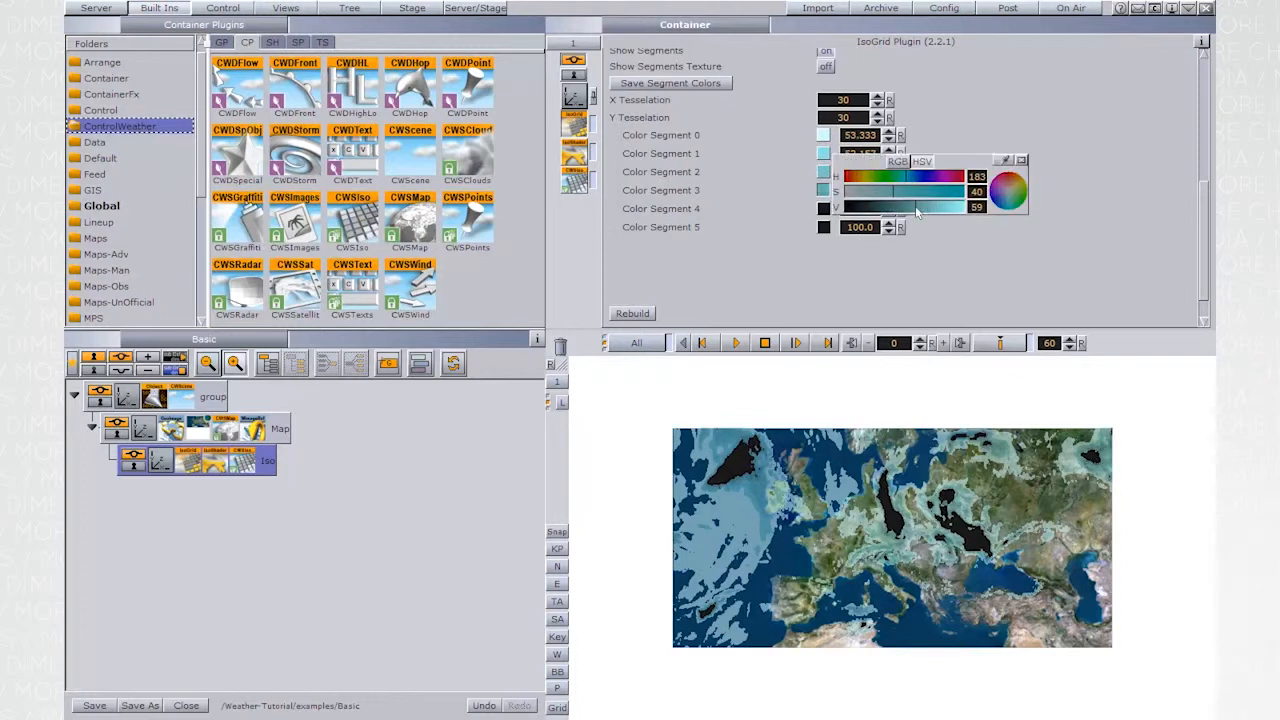
{"action": "left_click", "coordinate": [1021, 160]}
- Copy Color Segment 3's colour to Color Segment 4 and set its HSV values to 182, 51, 47
{"action": "left_click_drag", "start_coordinate": [823, 190], "coordinate": [823, 208]}
{"action": "left_click", "coordinate": [823, 208]}
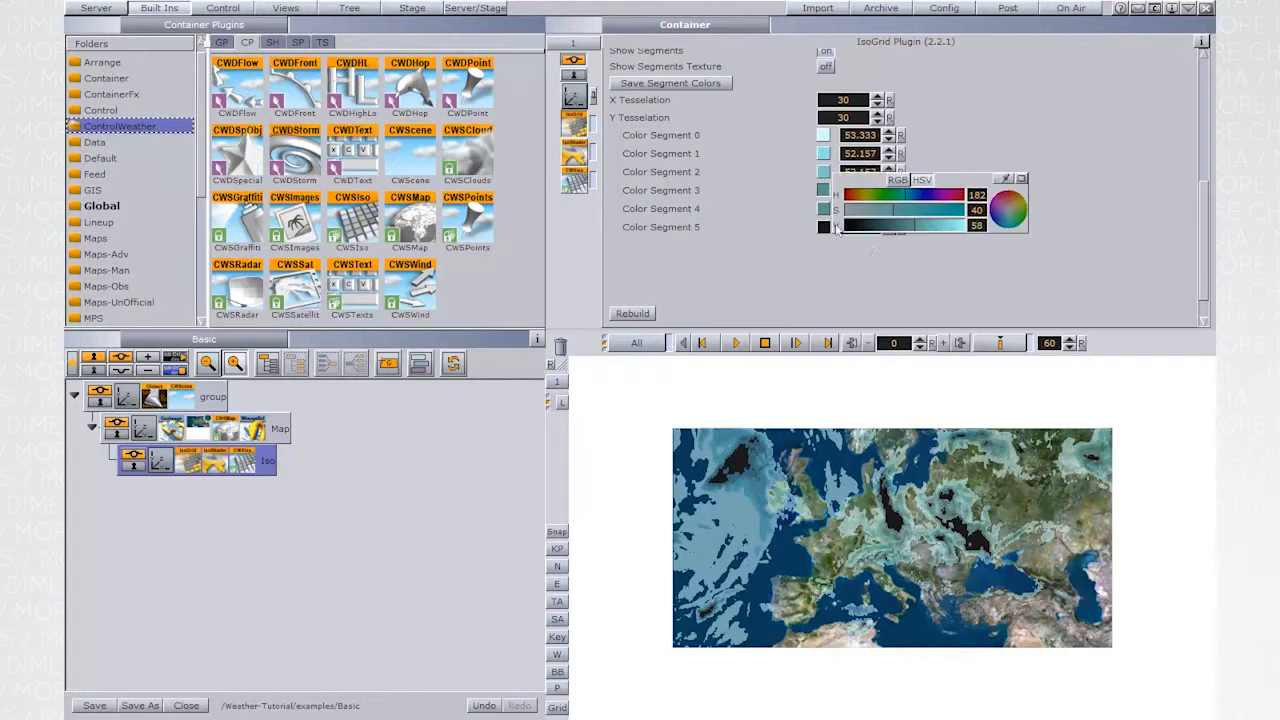
{"action": "left_click", "coordinate": [901, 226]}
{"action": "left_click", "coordinate": [906, 209]}
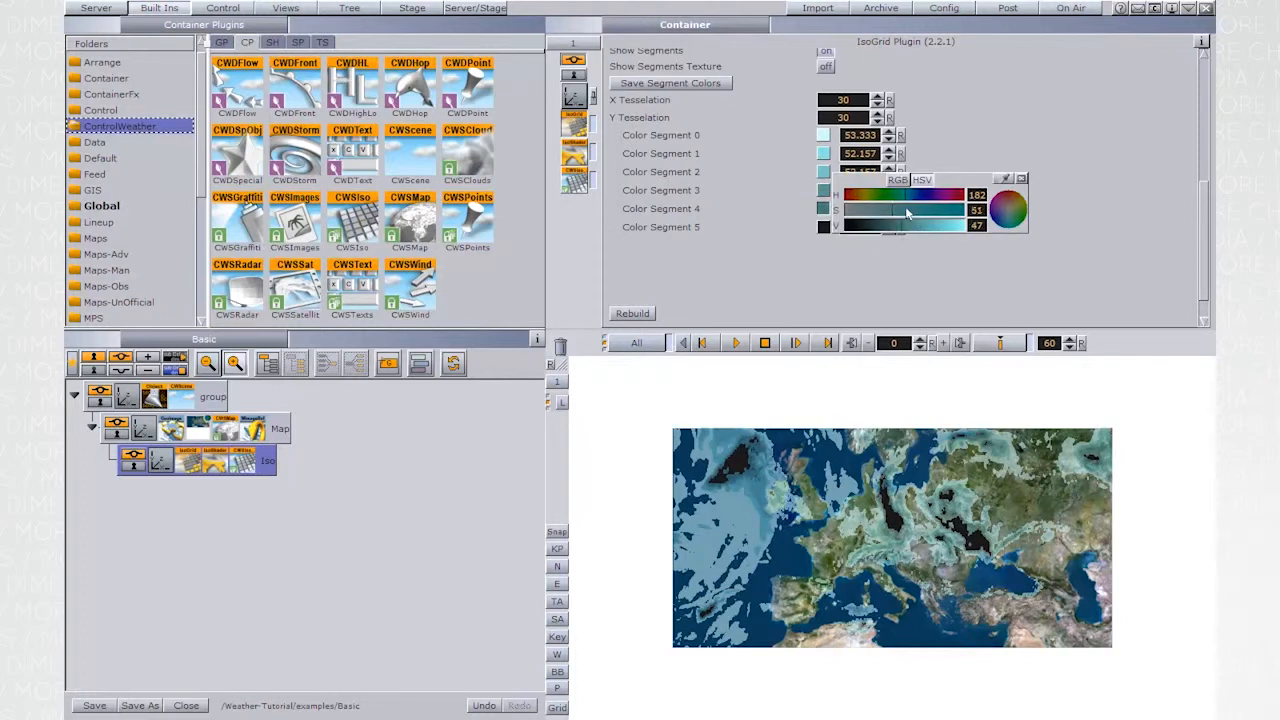
{"action": "left_click", "coordinate": [1021, 180]}
- Copy Color Segment 4's colour to Color Segment 5 and lower its brightness to a darker teal
{"action": "left_click_drag", "start_coordinate": [823, 209], "coordinate": [823, 227]}
{"action": "left_click", "coordinate": [823, 227]}
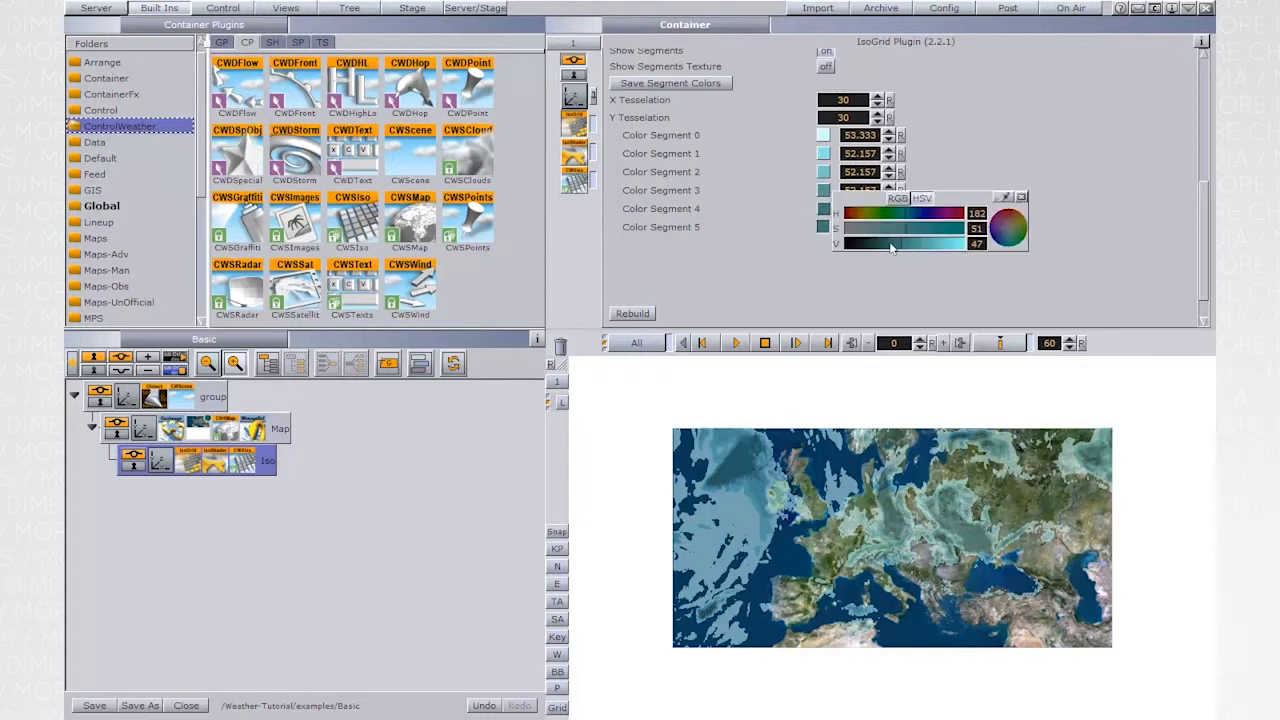
{"action": "left_click", "coordinate": [885, 245]}
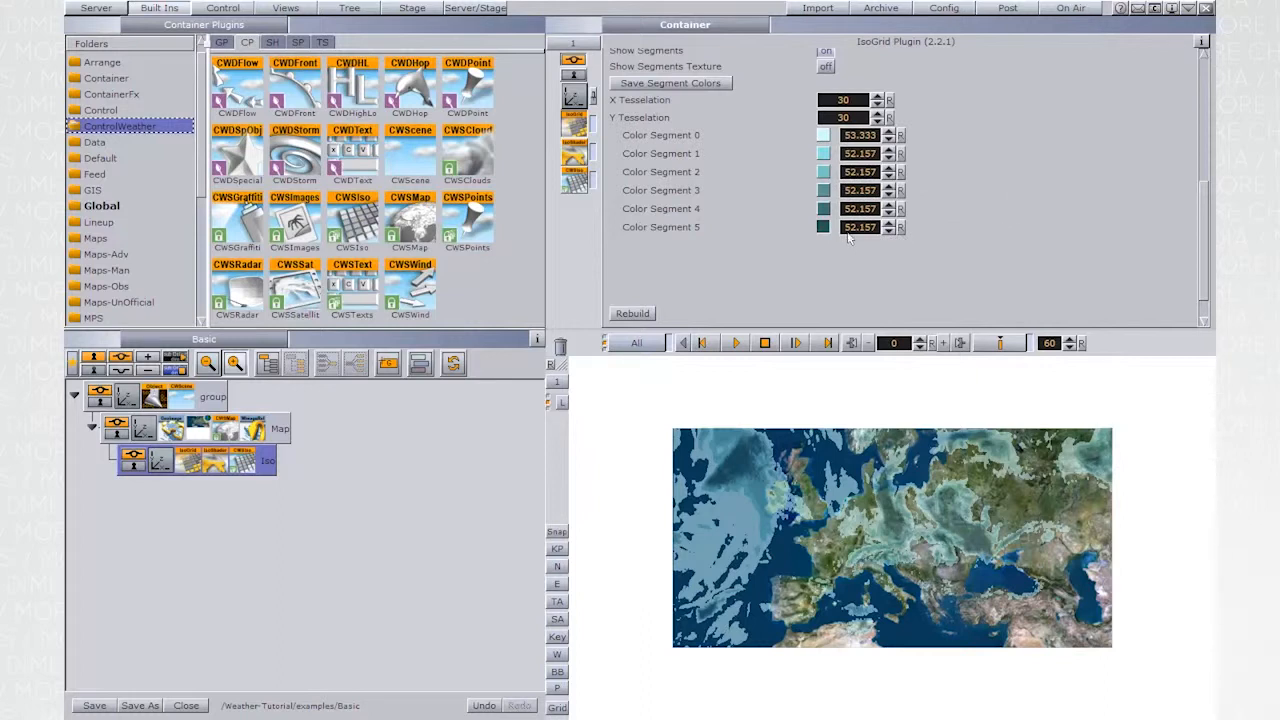
- Animate the IsoGrid's Current Frame with keyframes of 0 at time 0 and 1 at time 60
{"action": "left_click_drag", "start_coordinate": [1201, 230], "coordinate": [1200, 92]}
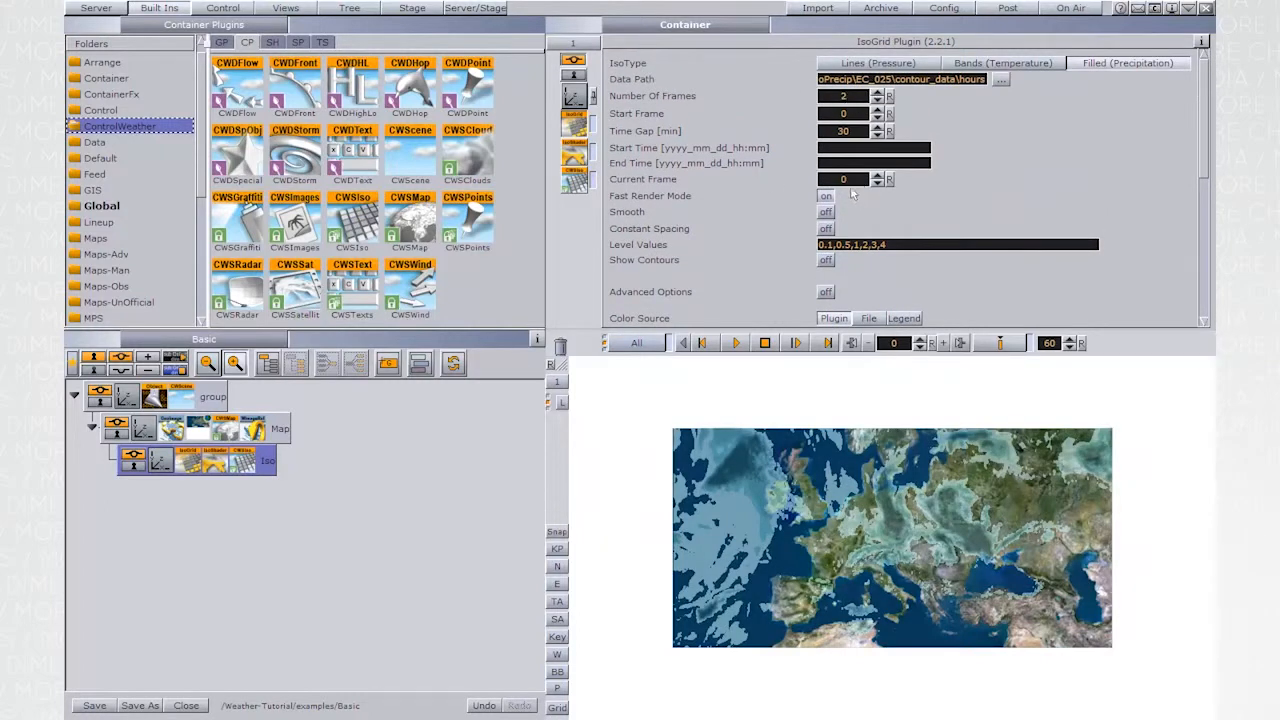
{"action": "left_click", "coordinate": [750, 179]}
{"action": "left_click_drag", "start_coordinate": [1000, 344], "coordinate": [1031, 337]}
{"action": "left_click", "coordinate": [876, 176]}
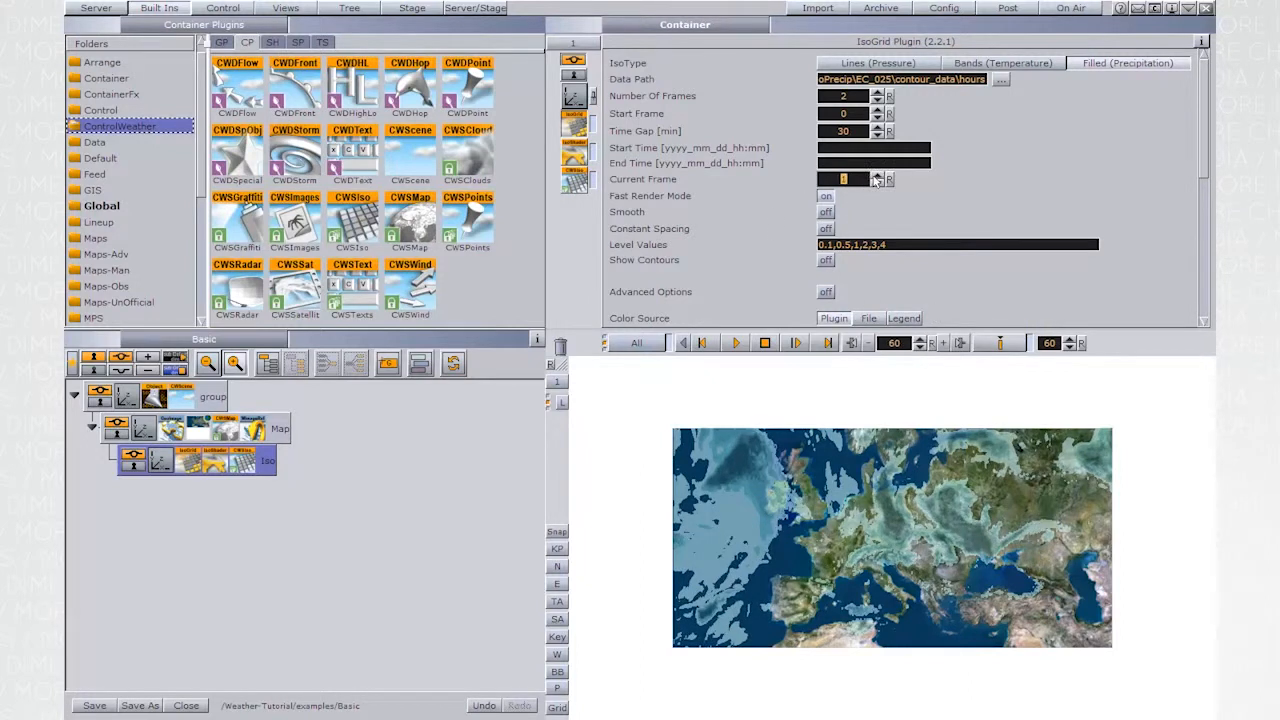
{"action": "left_click", "coordinate": [999, 344]}
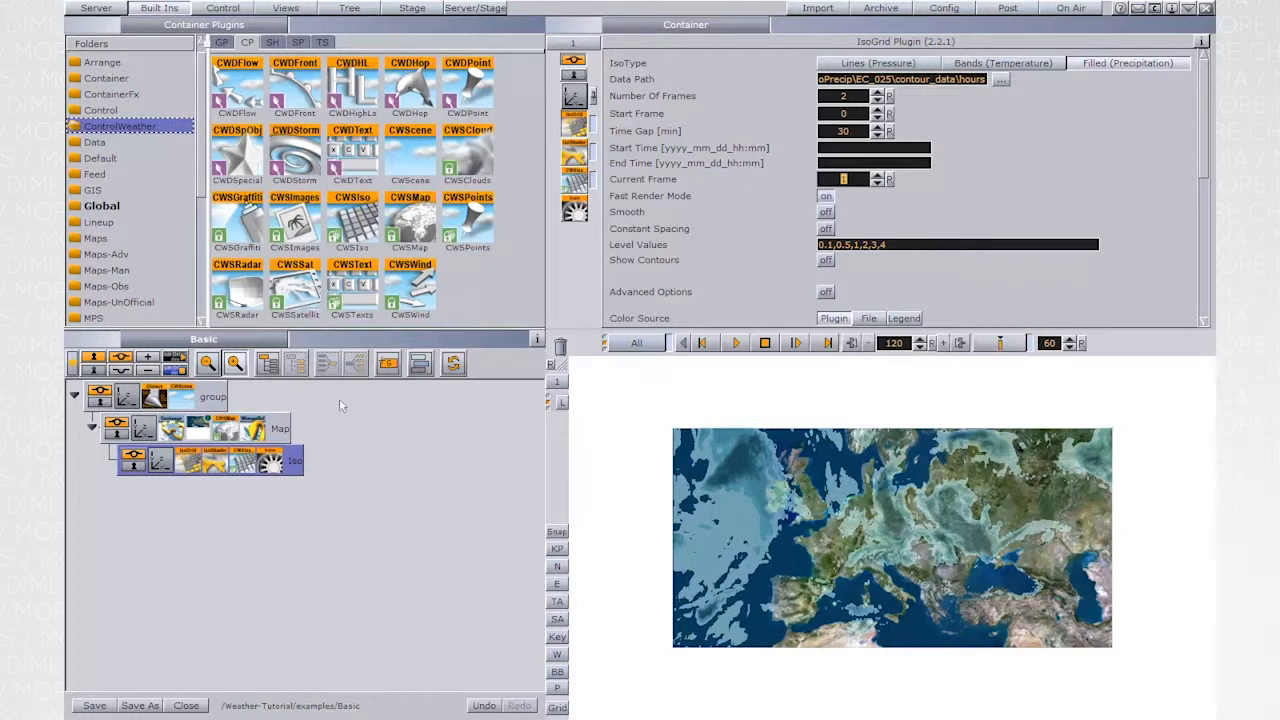
- Open the Iso animation on the stage and name the frame channel's keyframe at time 60 end_key
{"action": "left_click", "coordinate": [270, 462]}
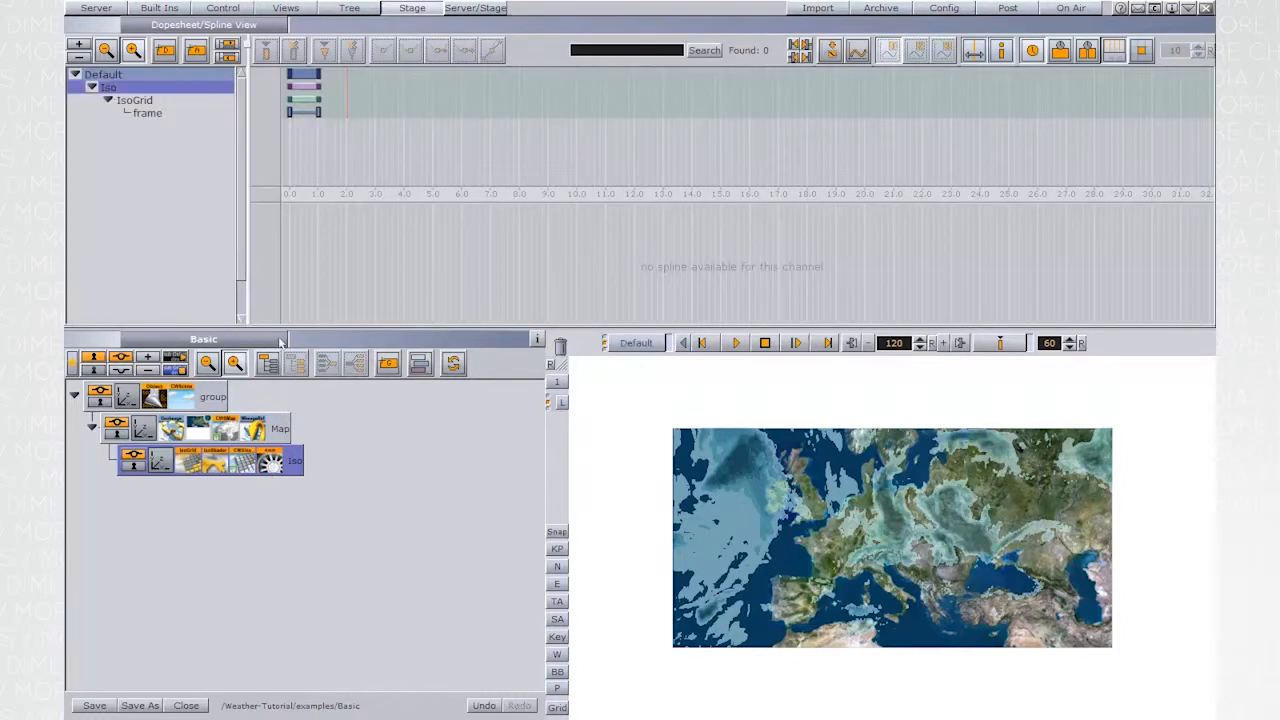
{"action": "left_click", "coordinate": [318, 113]}
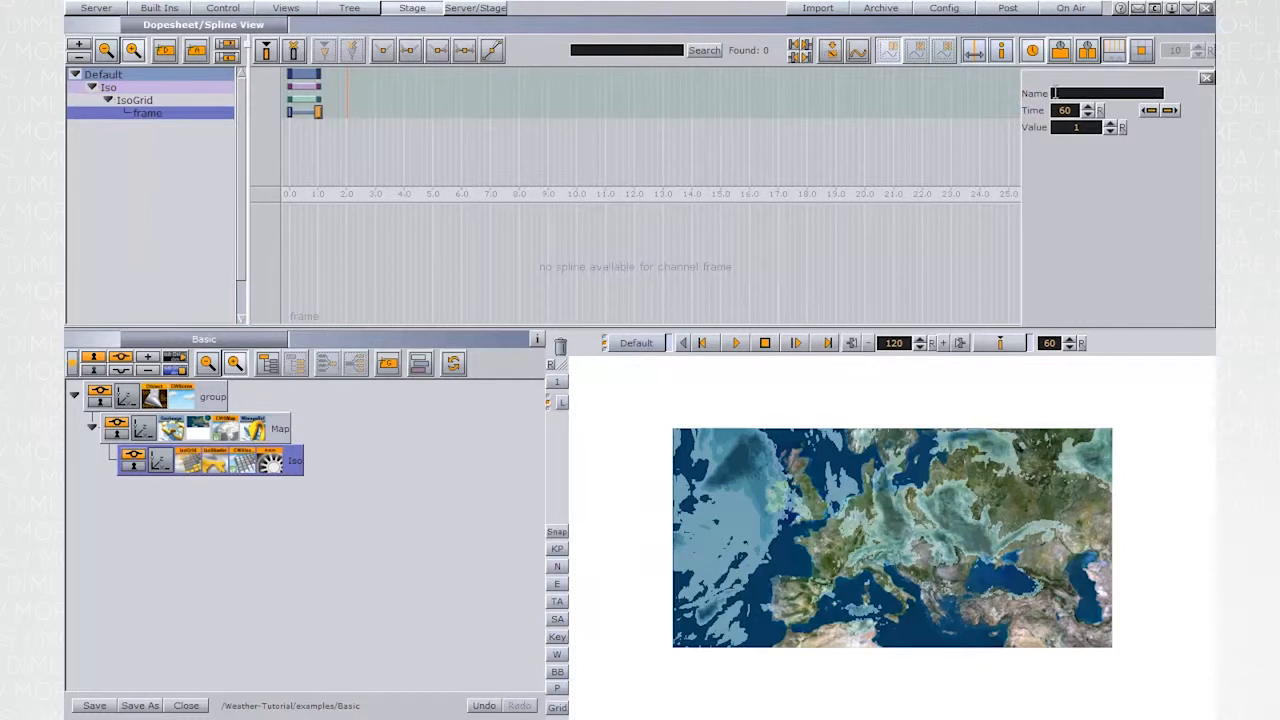
{"action": "left_click", "coordinate": [1053, 93]}
{"action": "type", "text": "end_key"}
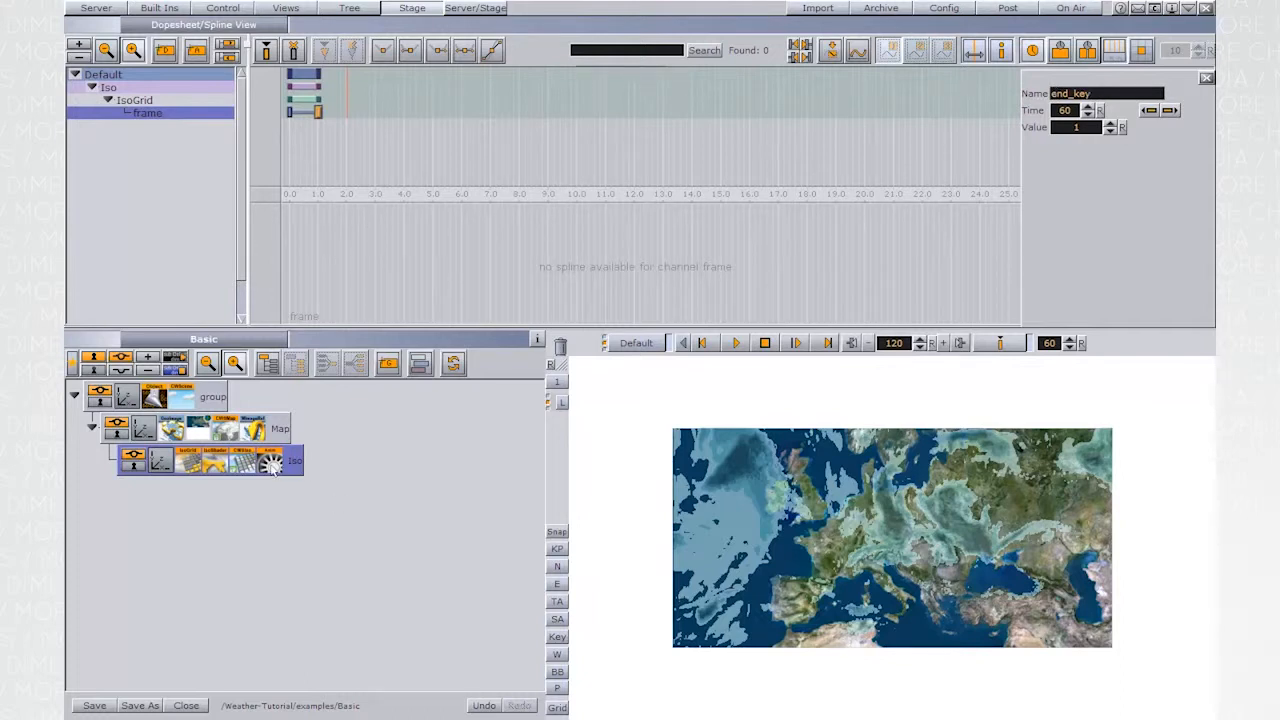
- Save the scene as Precipitation in the Weather-Tutorial examples folder and close it
{"action": "left_click", "coordinate": [192, 466]}
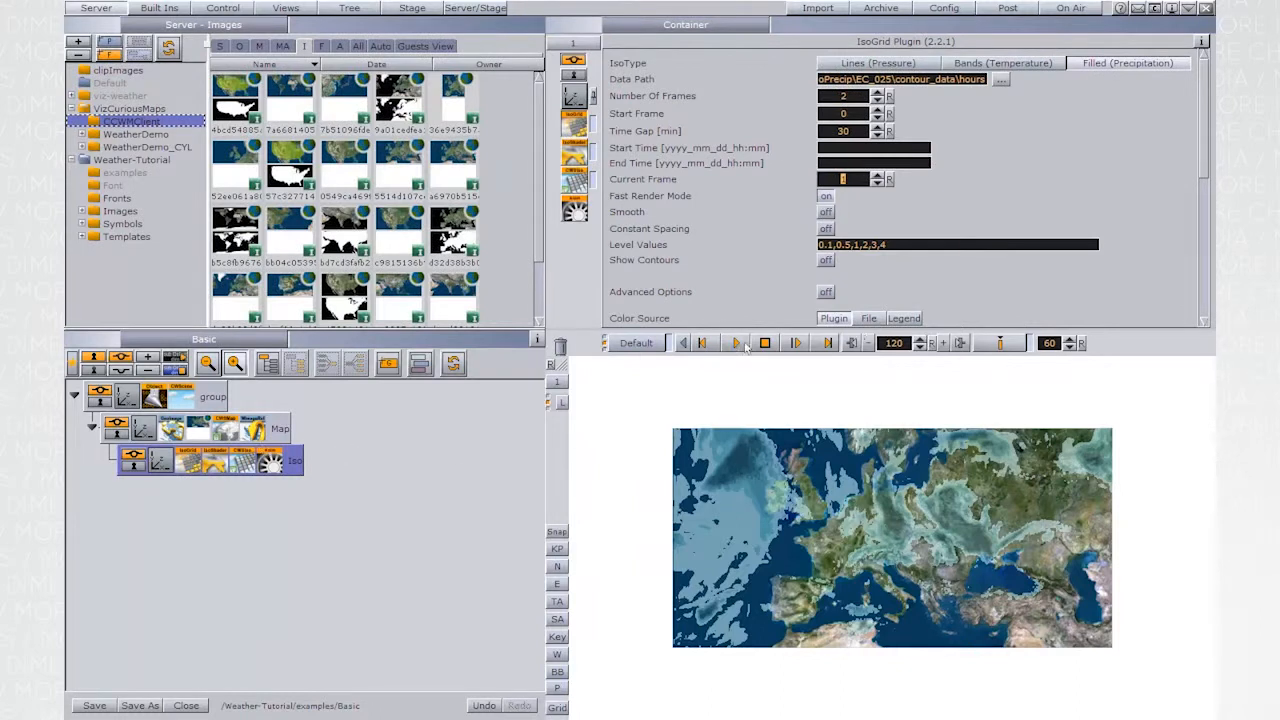
{"action": "scroll", "coordinate": [801, 226], "scroll_direction": "down", "scroll_amount": 3}
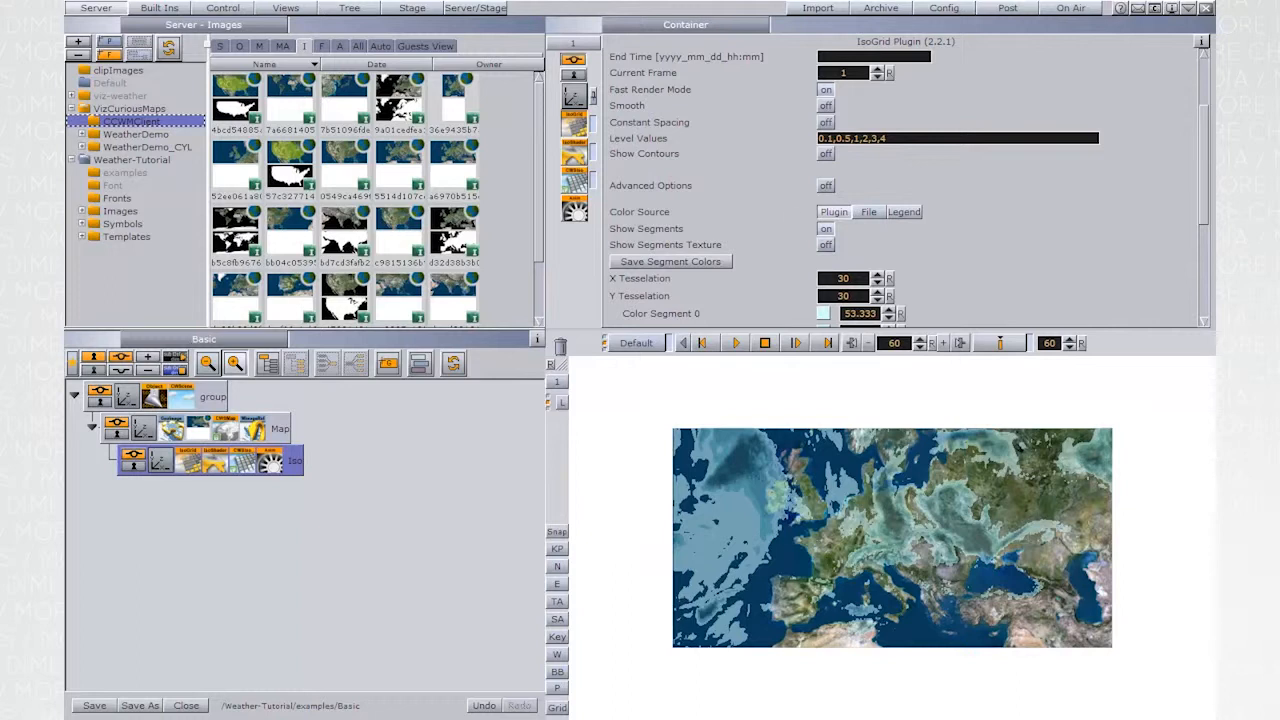
{"action": "left_click", "coordinate": [140, 707]}
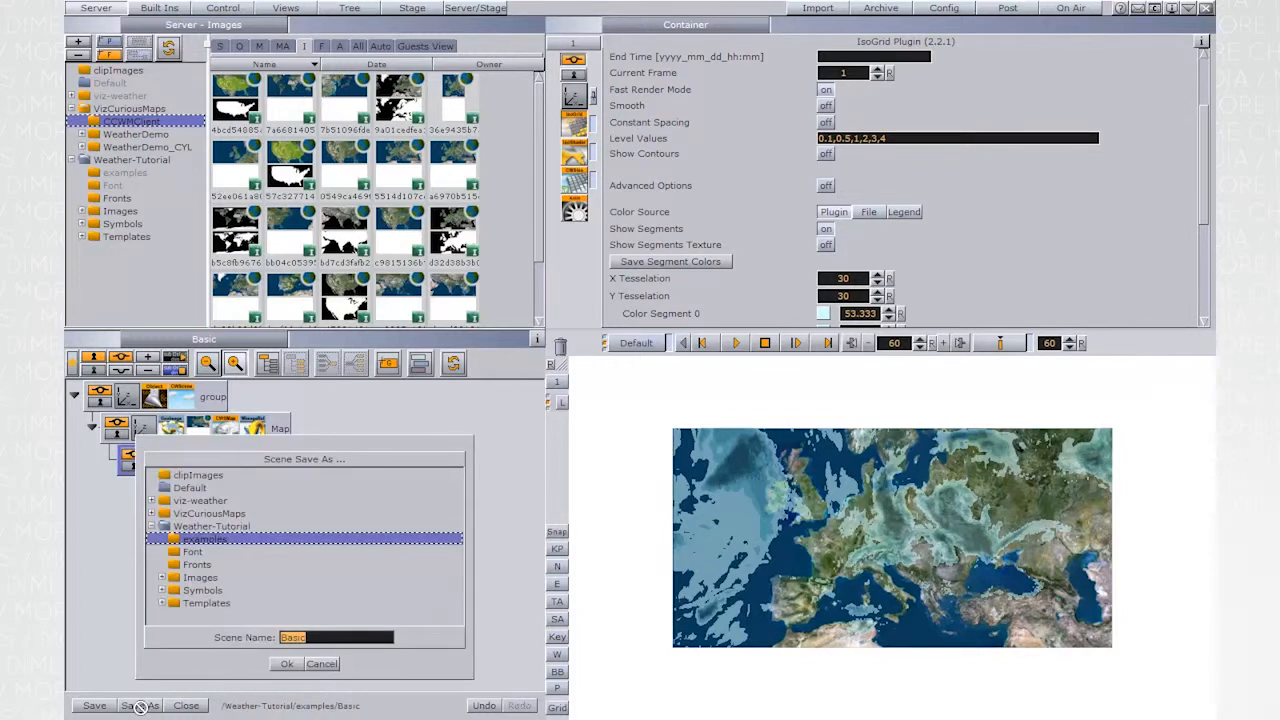
{"action": "type", "text": "Precipitation"}
{"action": "left_click", "coordinate": [287, 664]}
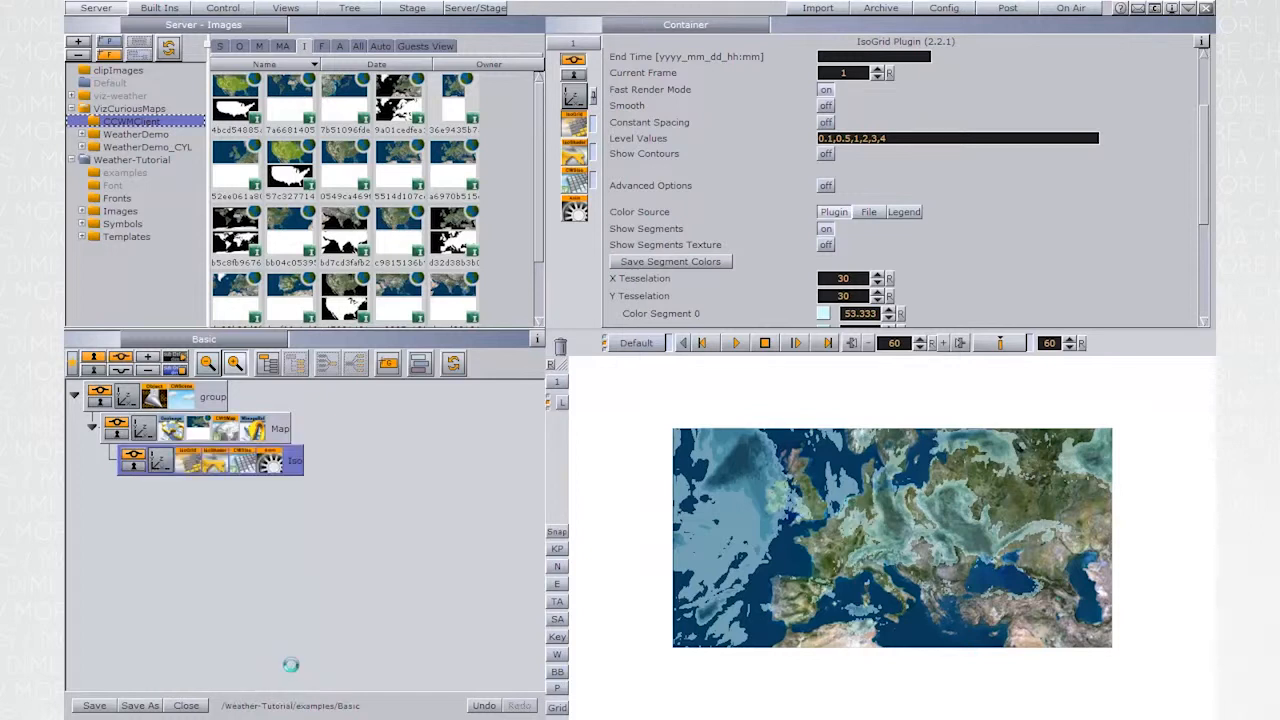
{"action": "left_click", "coordinate": [186, 705]}
- Go on air, switch to Viz Weather, and load the Precipitation template from the refreshed Weather-Tutorial examples folder
{"action": "left_click", "coordinate": [1068, 8]}
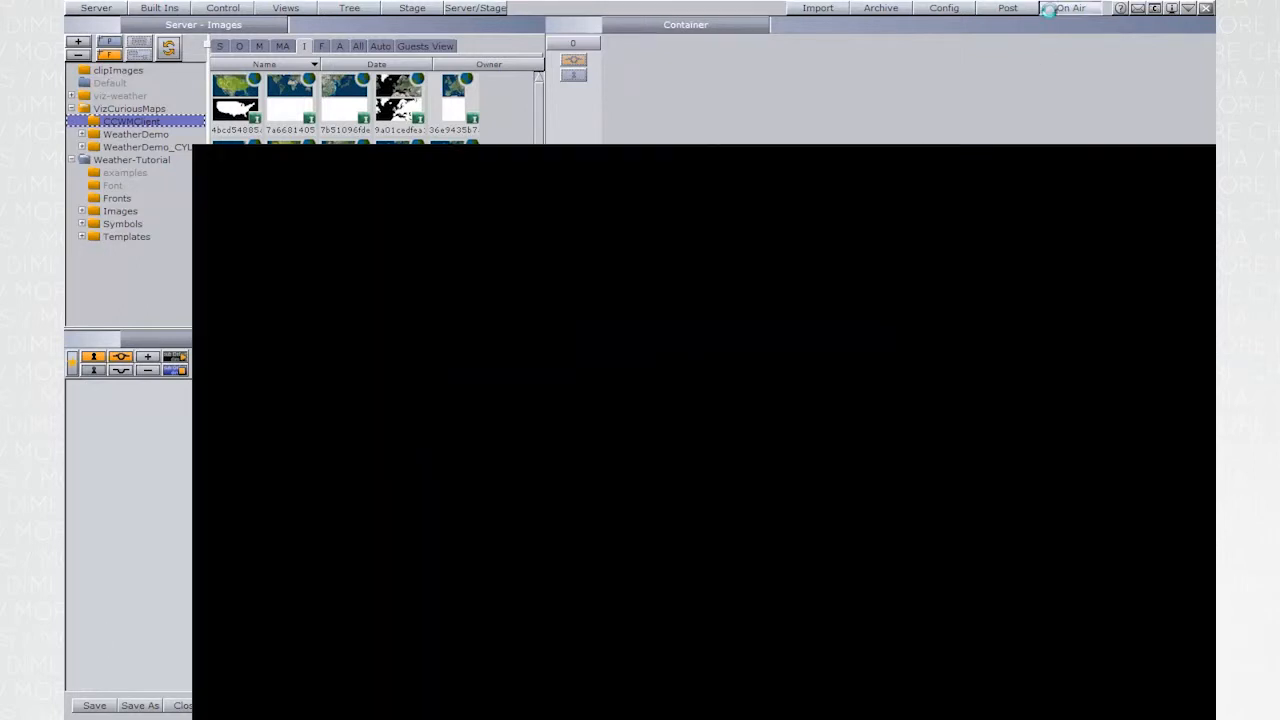
{"action": "key", "text": "alt+Tab"}
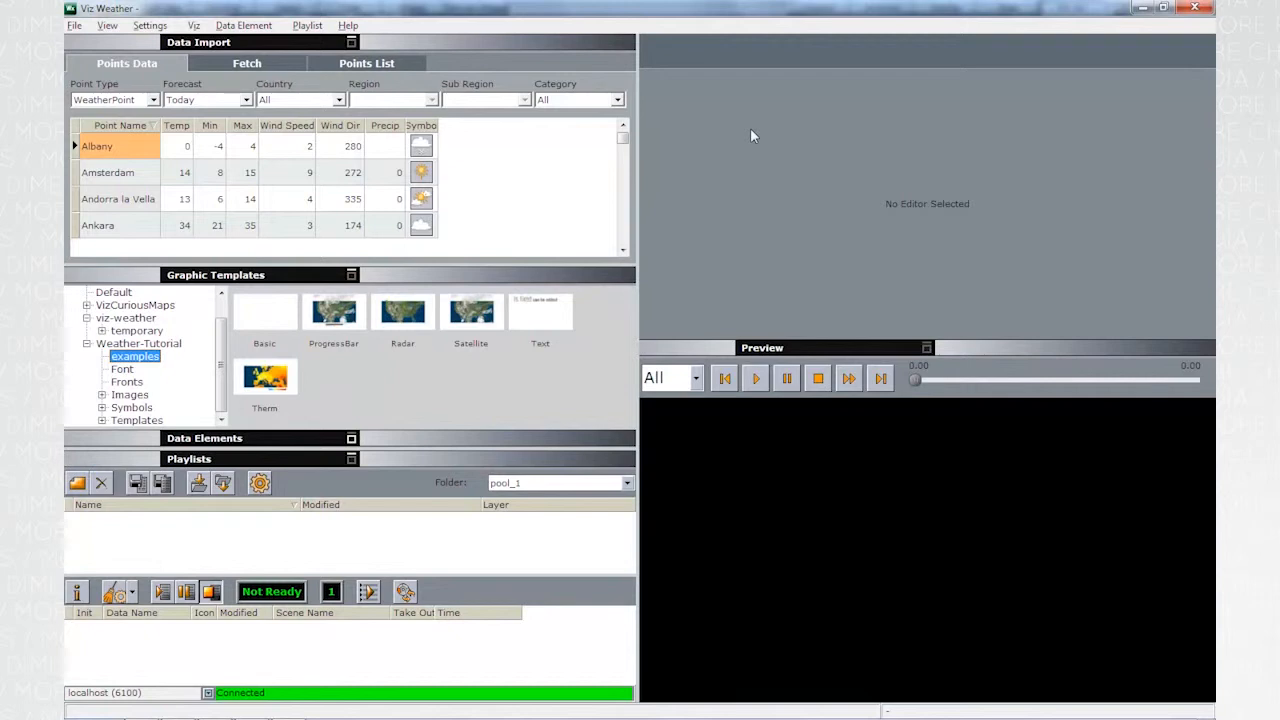
{"action": "right_click", "coordinate": [203, 359]}
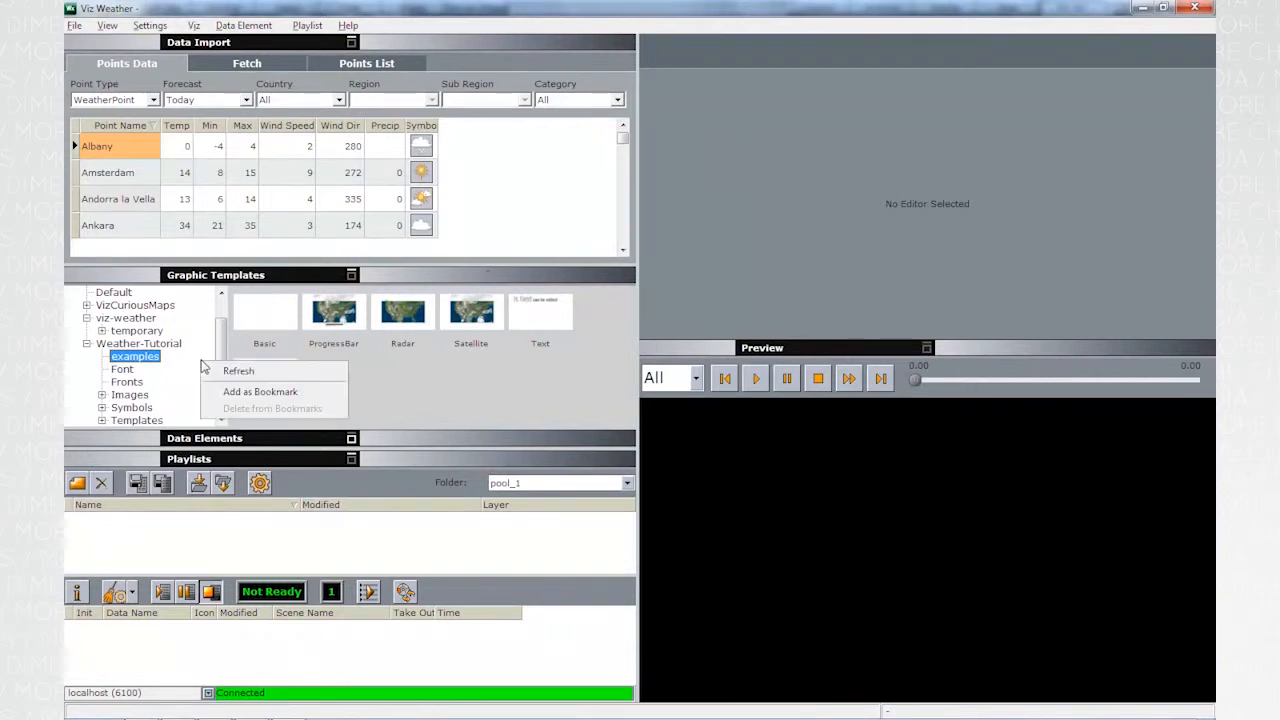
{"action": "left_click", "coordinate": [226, 368]}
{"action": "left_click", "coordinate": [338, 316]}
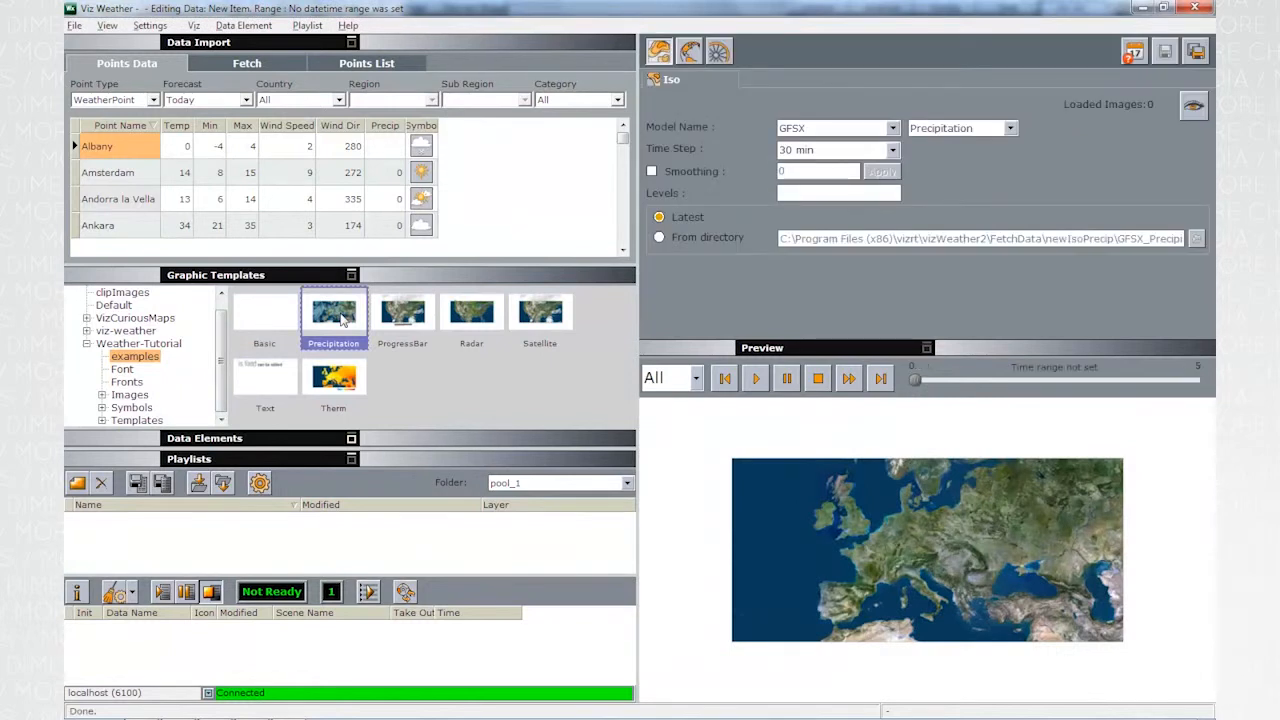
- Load the Iso data from the directory W:\NewIsoPrecip\EC_025\contour_data\hours
{"action": "left_click", "coordinate": [682, 241]}
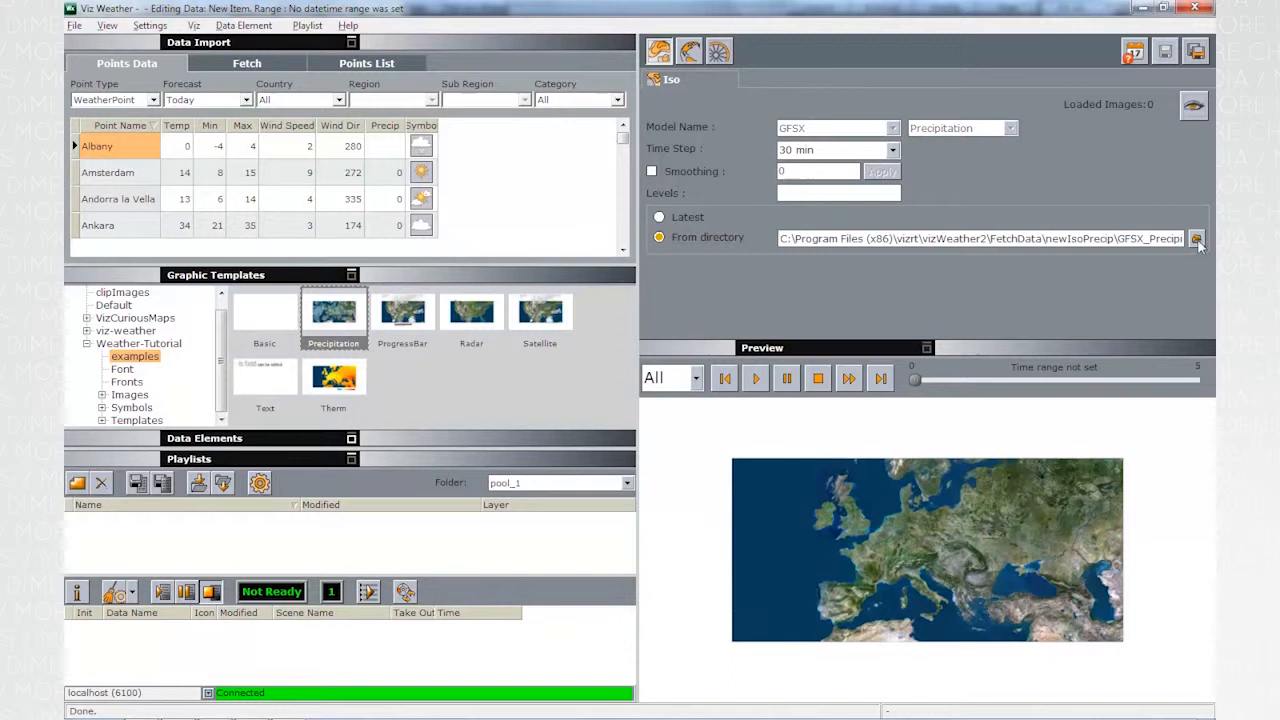
{"action": "left_click", "coordinate": [1196, 238]}
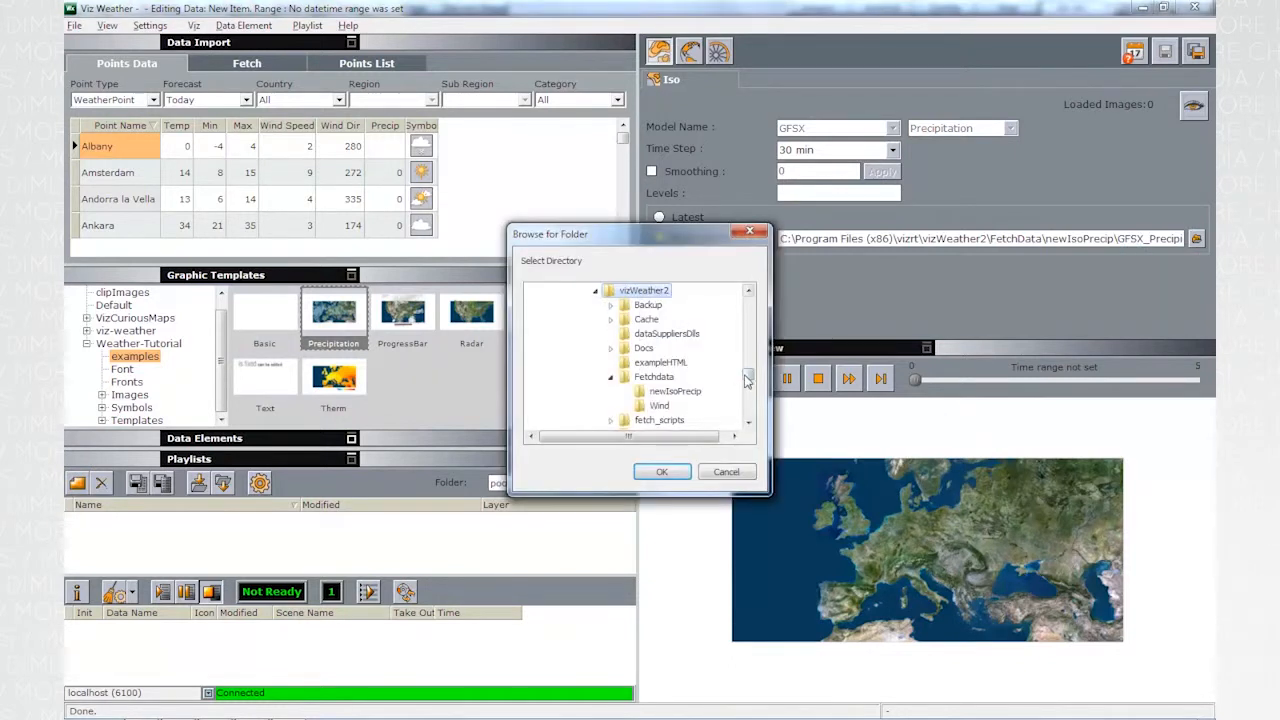
{"action": "left_click_drag", "start_coordinate": [749, 378], "coordinate": [748, 418]}
{"action": "left_click", "coordinate": [628, 393]}
{"action": "double_click", "coordinate": [628, 395]}
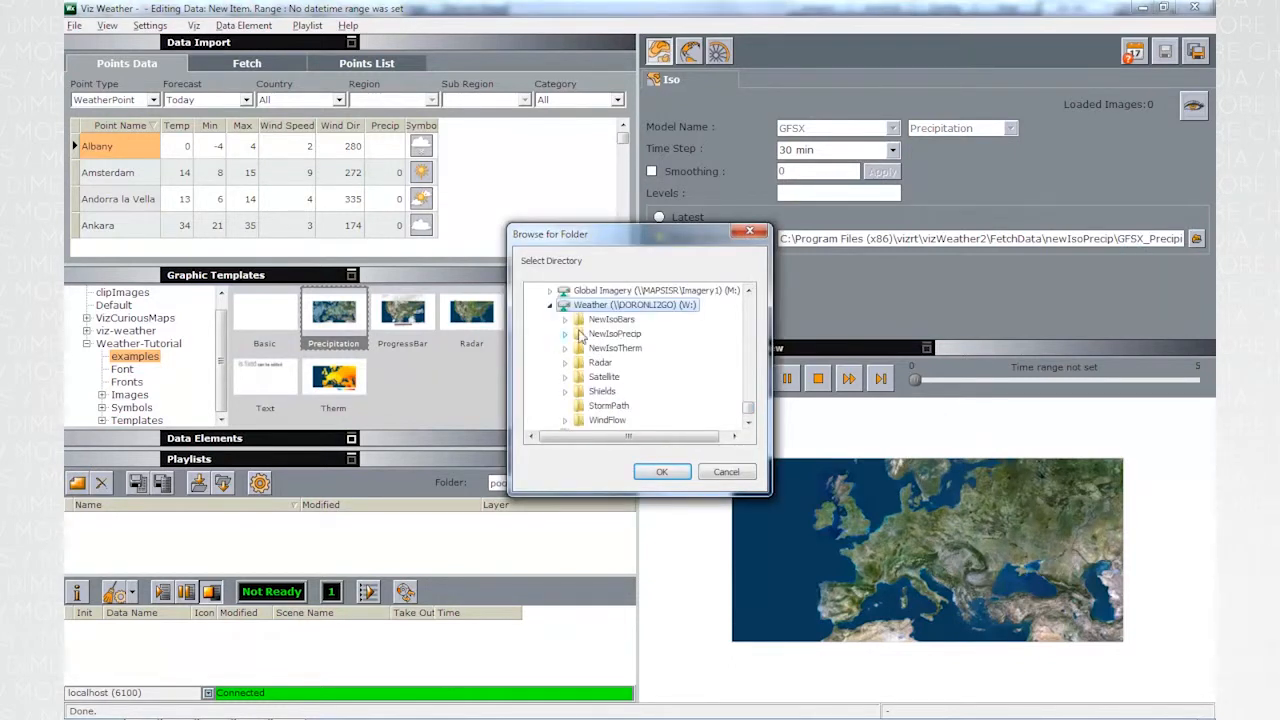
{"action": "double_click", "coordinate": [615, 334]}
{"action": "double_click", "coordinate": [618, 348]}
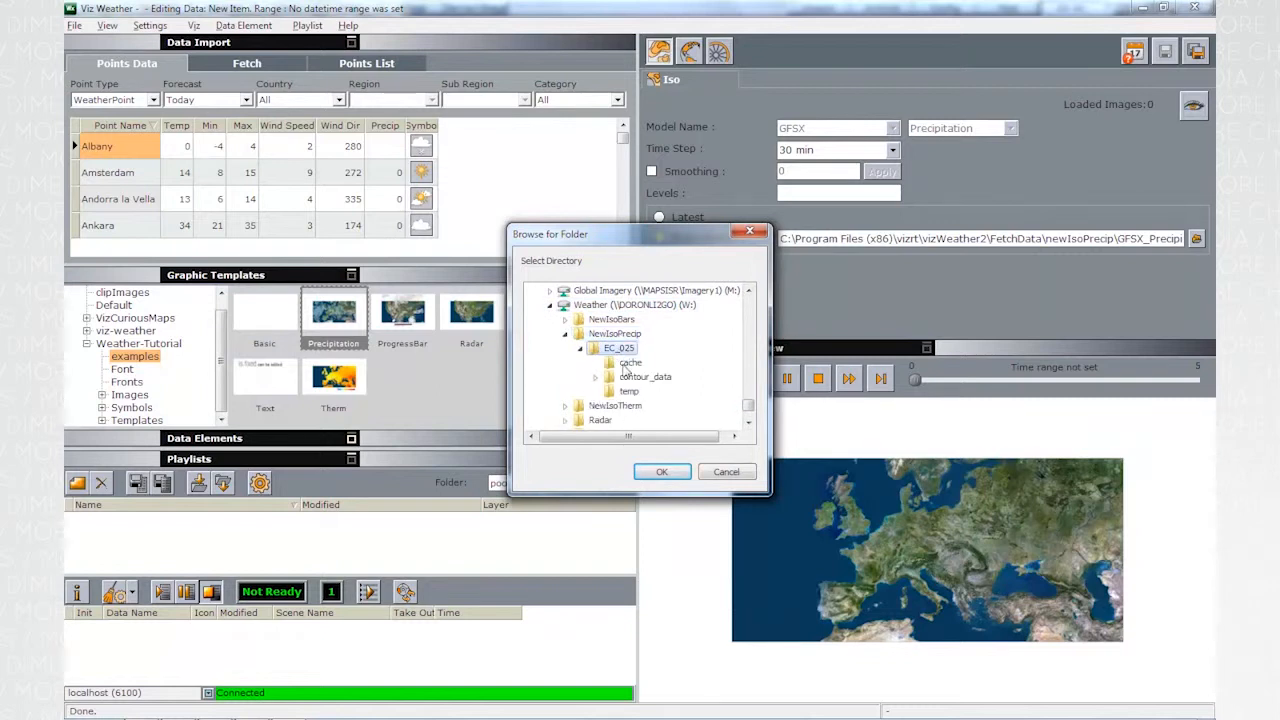
{"action": "double_click", "coordinate": [645, 377]}
{"action": "left_click", "coordinate": [644, 391]}
{"action": "left_click", "coordinate": [660, 471]}
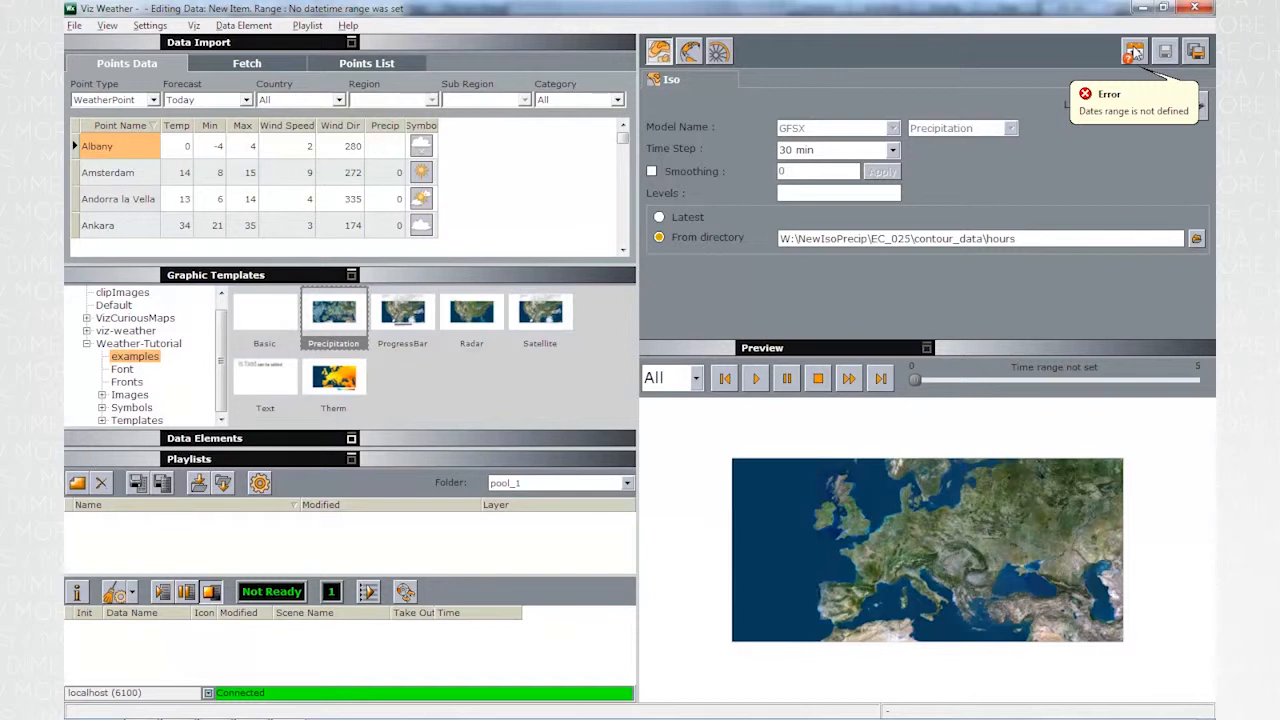
- Set the element's date range to 31-Jul-2011 00:00 through 12:00 and play the preview
{"action": "left_click", "coordinate": [1135, 52]}
{"action": "left_click", "coordinate": [578, 405]}
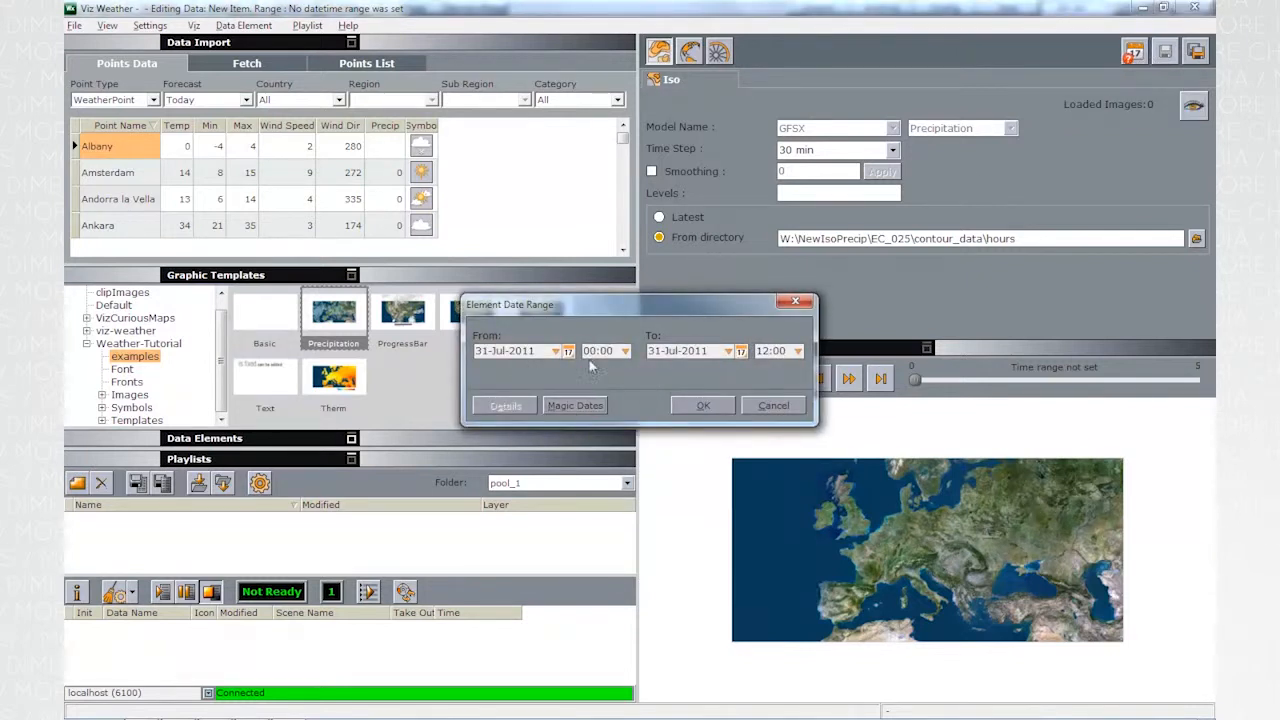
{"action": "left_click", "coordinate": [720, 405]}
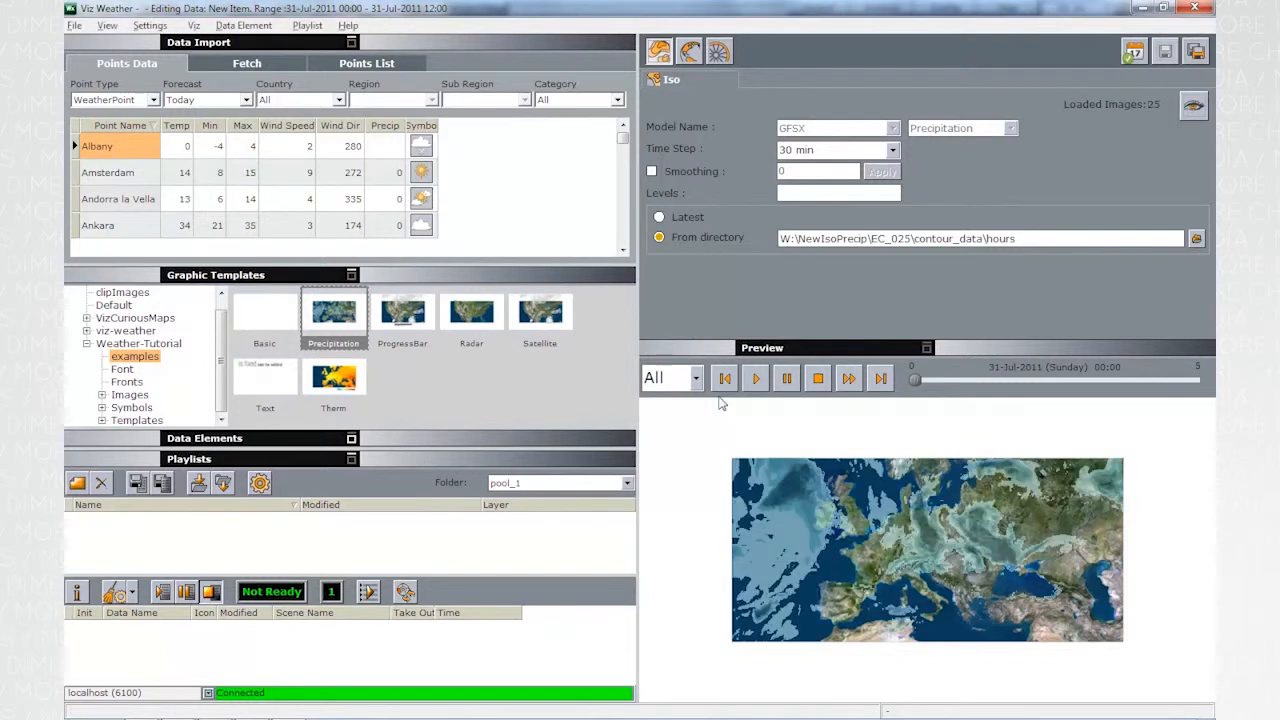
{"action": "left_click", "coordinate": [755, 380]}
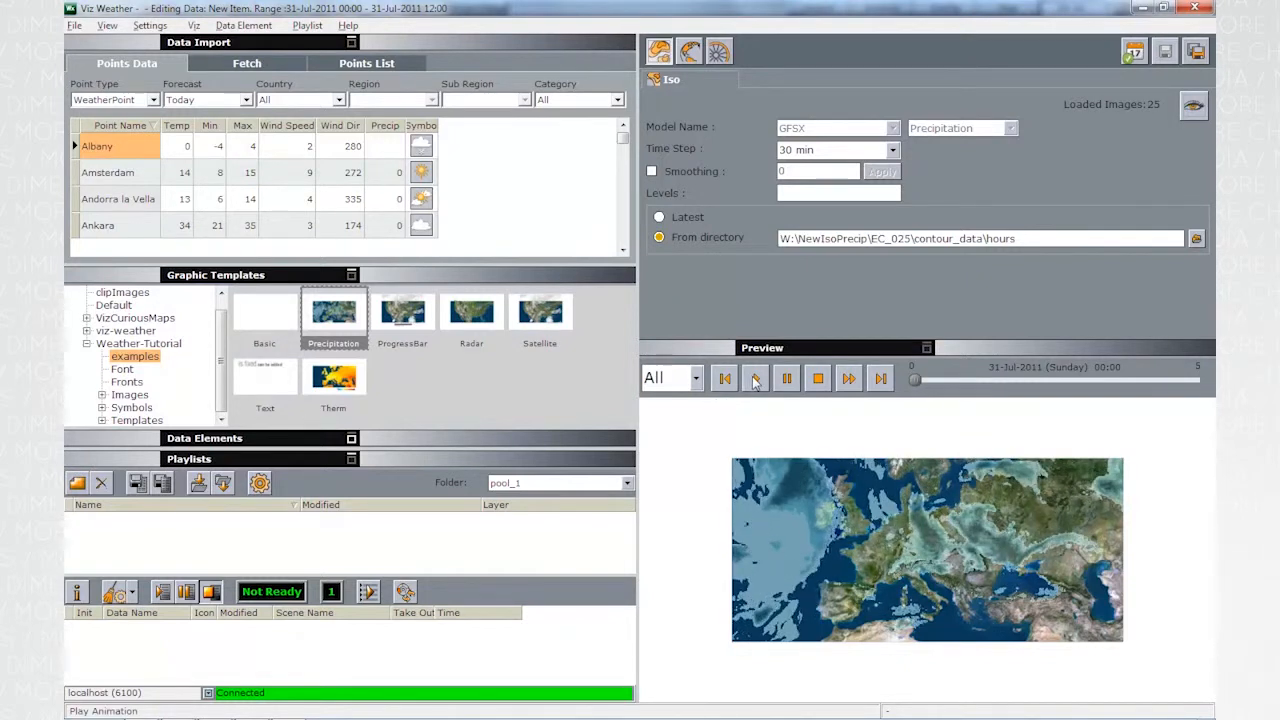
- Enable smoothing for the Iso layer and apply a value of 30
{"action": "left_click", "coordinate": [651, 172]}
{"action": "double_click", "coordinate": [806, 170]}
{"action": "type", "text": "30"}
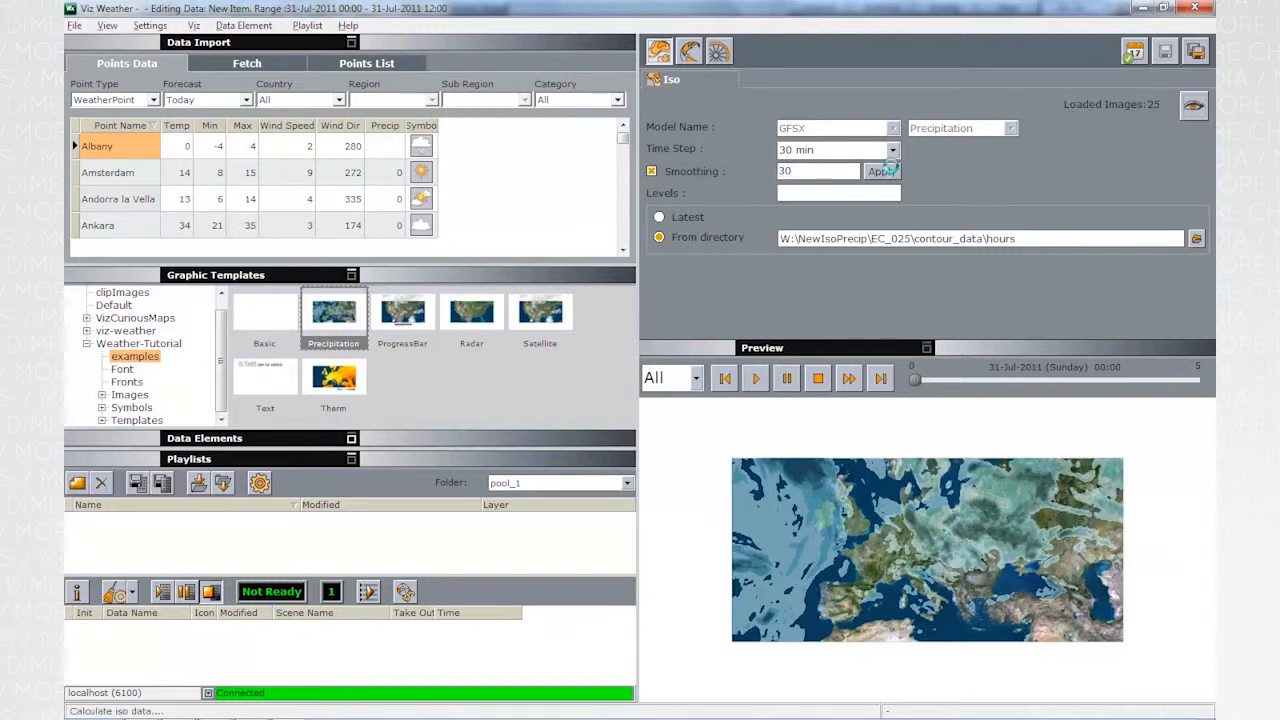
{"action": "left_click", "coordinate": [884, 171]}
- Change the Iso layer's smoothing to 150 and apply it
{"action": "left_click_drag", "start_coordinate": [796, 172], "coordinate": [763, 177]}
{"action": "key", "text": "BackSpace"}
{"action": "type", "text": "15"}
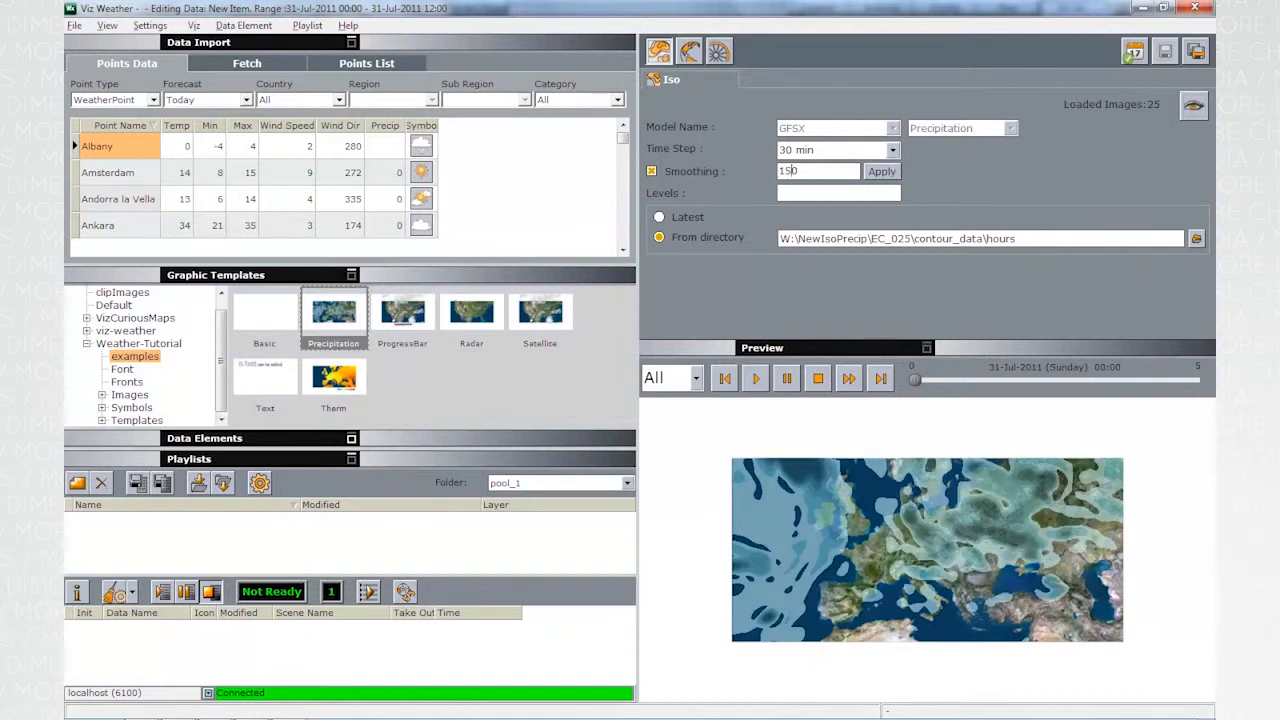
- Set the Iso layer's smoothing to 15 and apply it
{"action": "double_click", "coordinate": [793, 171]}
{"action": "type", "text": "15"}
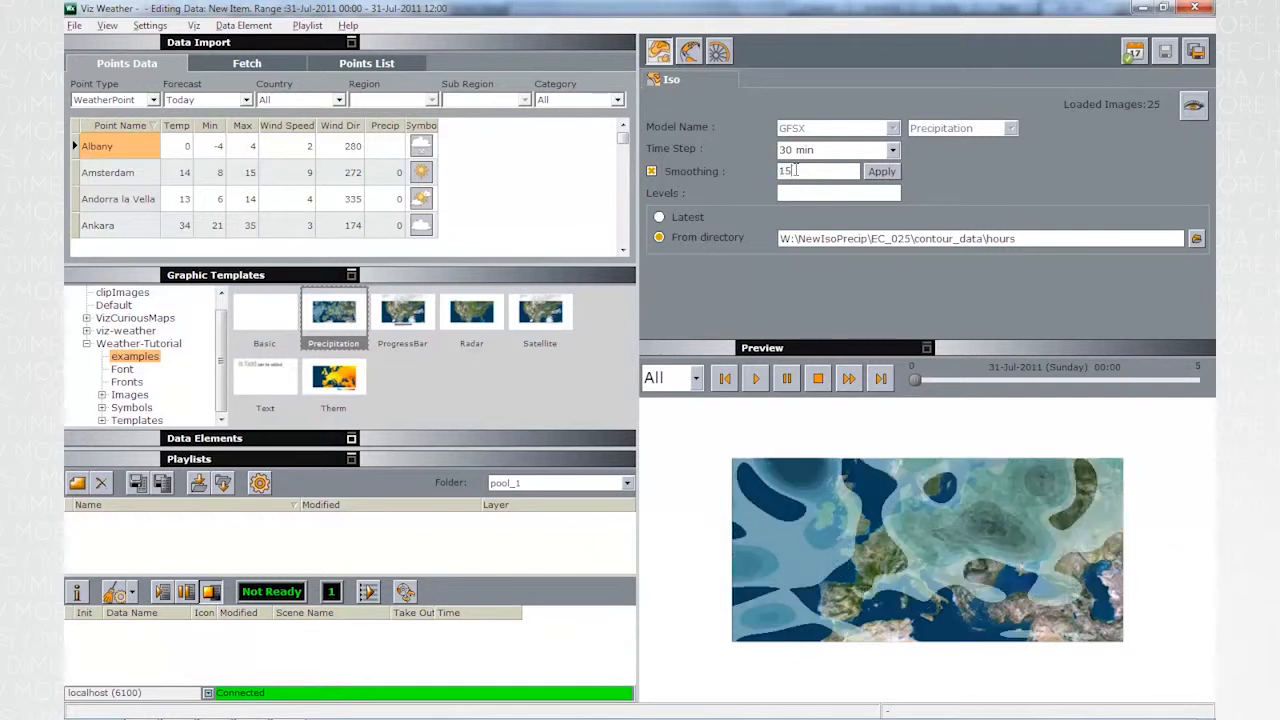
{"action": "left_click", "coordinate": [881, 172]}
- Set the Iso layer's smoothing back to 30, apply it and play the preview animation
{"action": "double_click", "coordinate": [829, 170]}
{"action": "type", "text": "30"}
{"action": "left_click", "coordinate": [885, 171]}
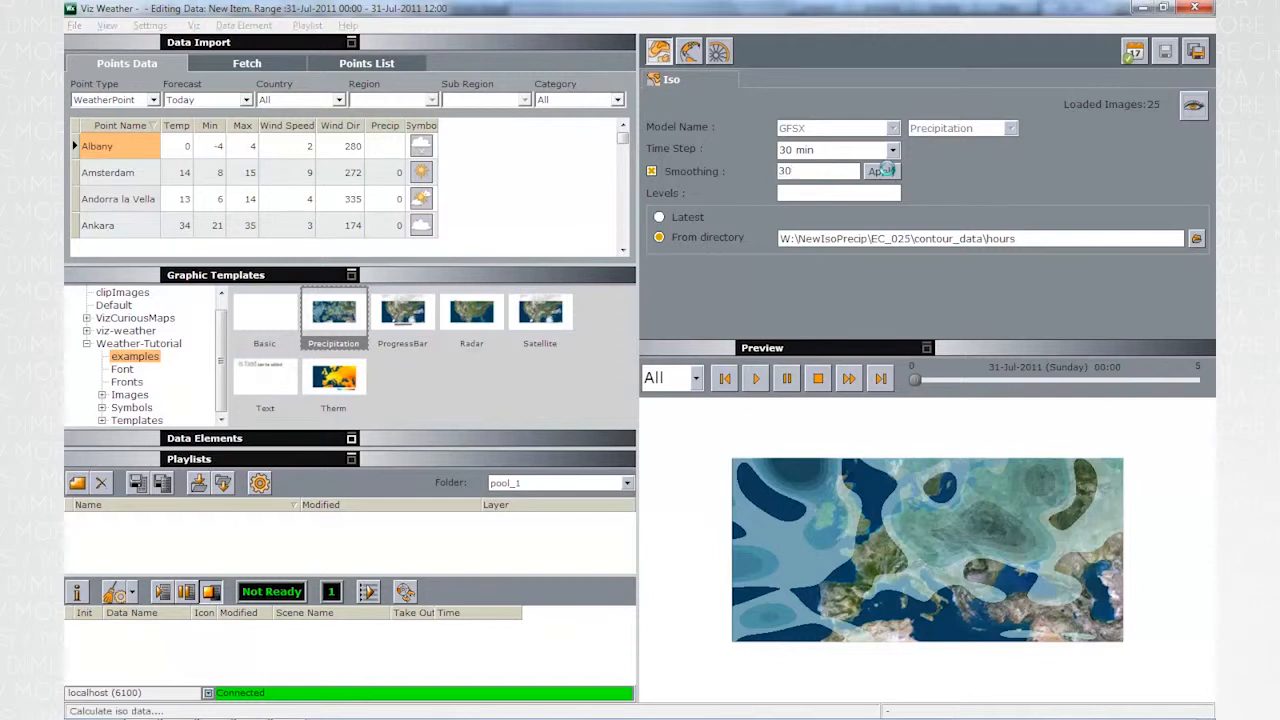
{"action": "left_click", "coordinate": [756, 380]}
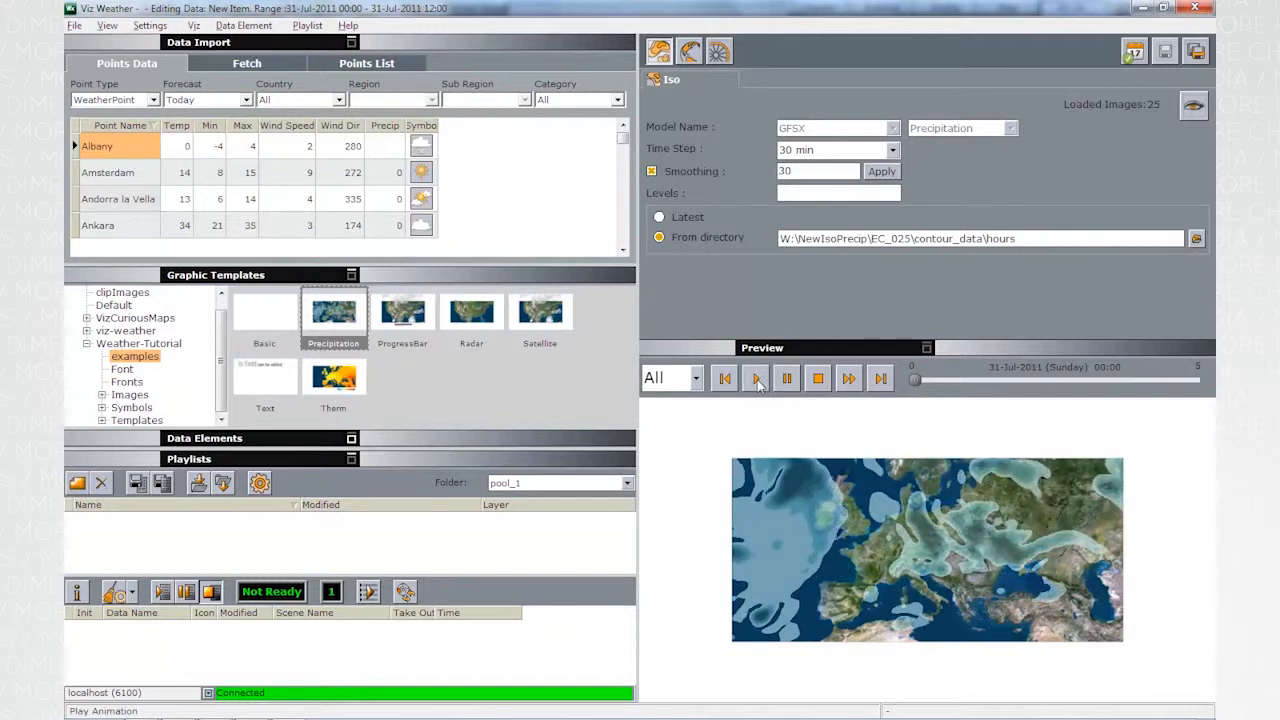
- Set the Iso layer's time step to Original Data and play the preview animation
{"action": "left_click", "coordinate": [815, 150]}
{"action": "left_click", "coordinate": [805, 167]}
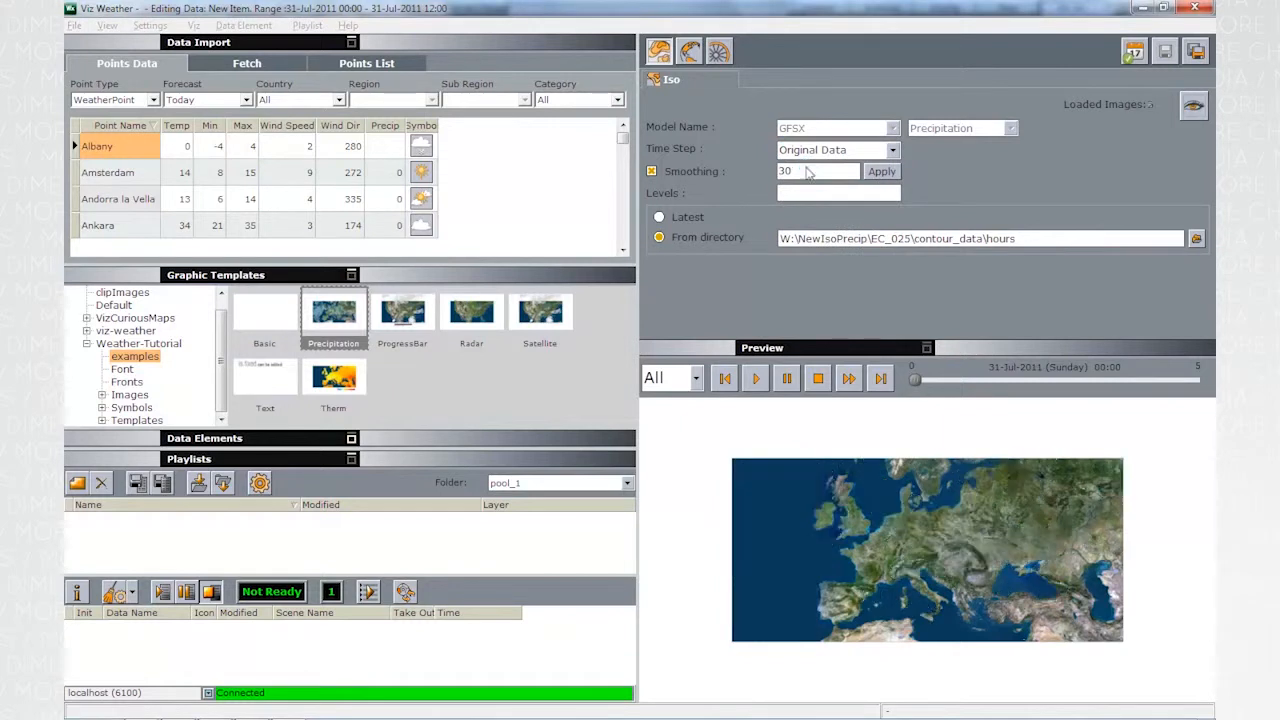
{"action": "left_click", "coordinate": [758, 379]}
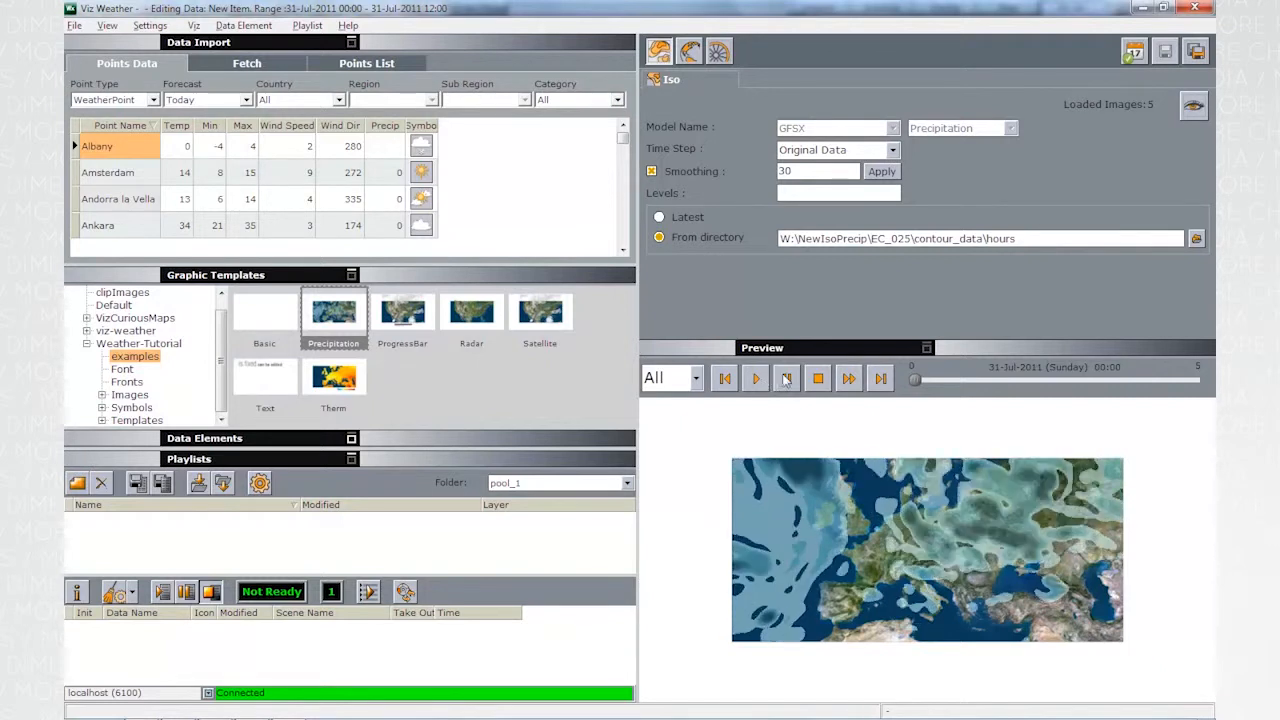
- Set the Iso layer's time step to 1 min
{"action": "left_click", "coordinate": [834, 149]}
{"action": "left_click", "coordinate": [814, 177]}
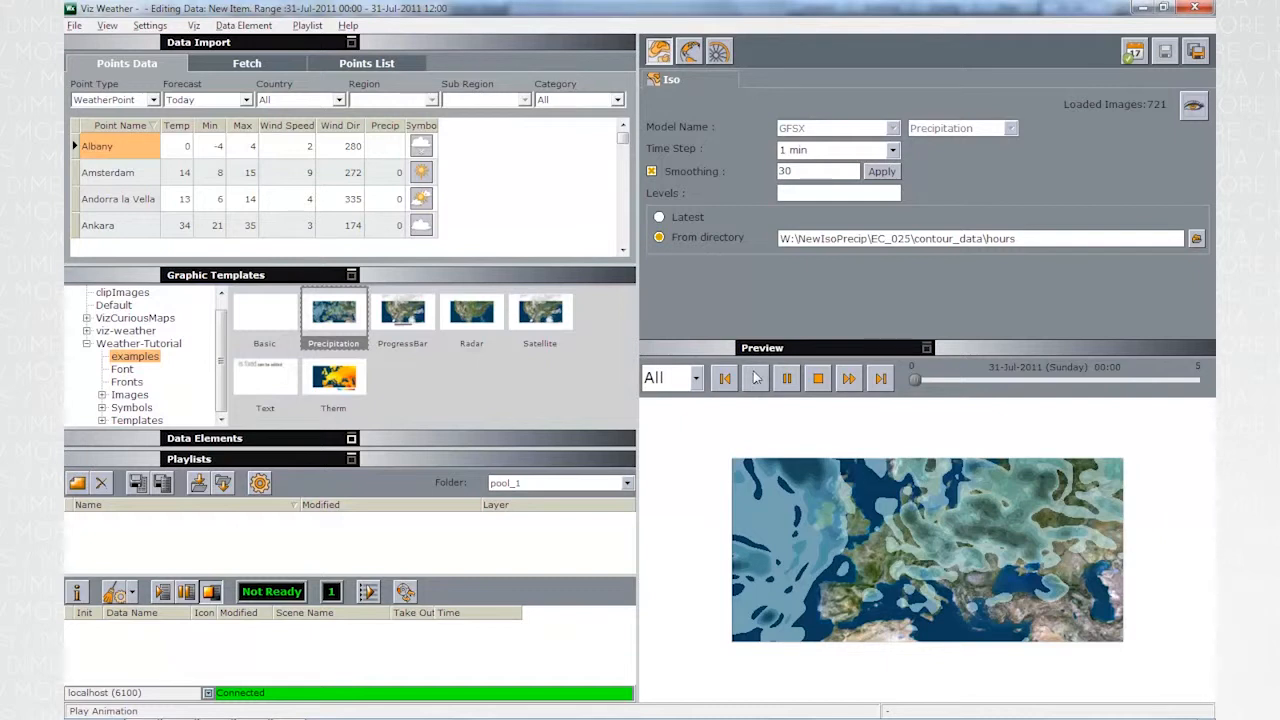
{"action": "left_click", "coordinate": [810, 193]}
- Set the data animation length to 8 seconds in the element's animation settings
{"action": "left_click", "coordinate": [718, 51]}
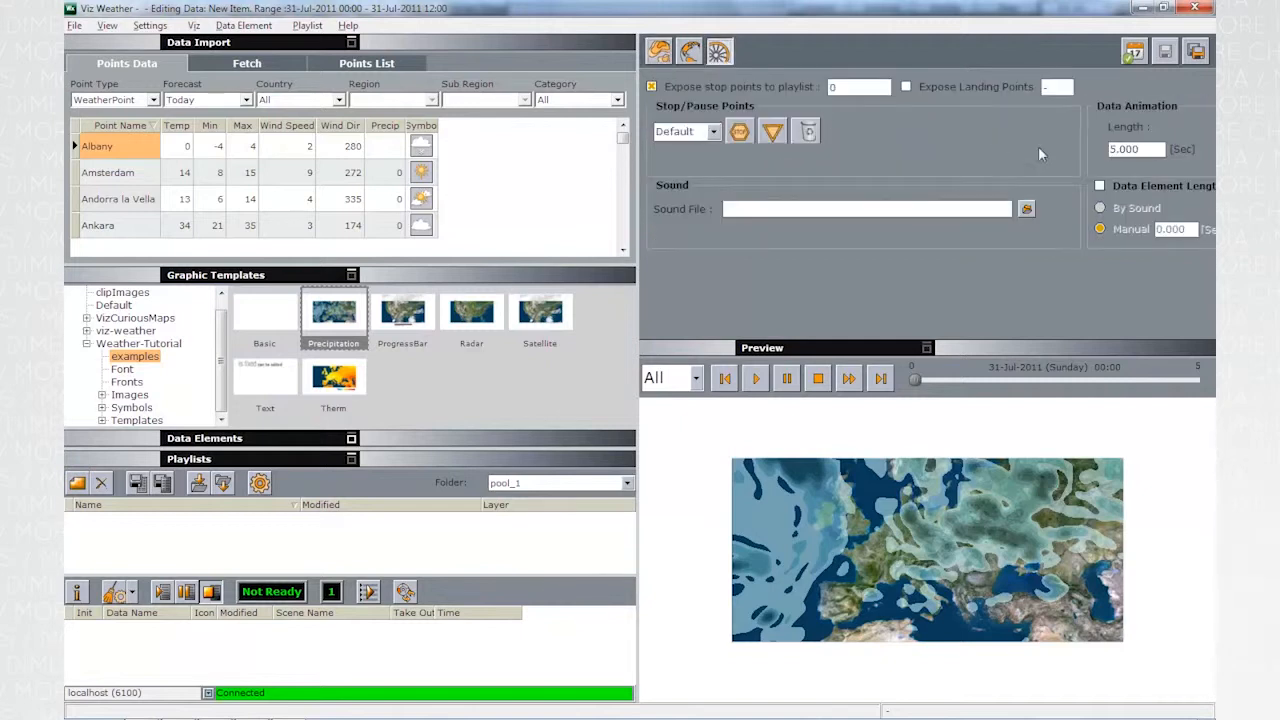
{"action": "double_click", "coordinate": [1125, 149]}
{"action": "double_click", "coordinate": [1125, 149]}
{"action": "type", "text": "8"}
{"action": "key", "text": "Return"}
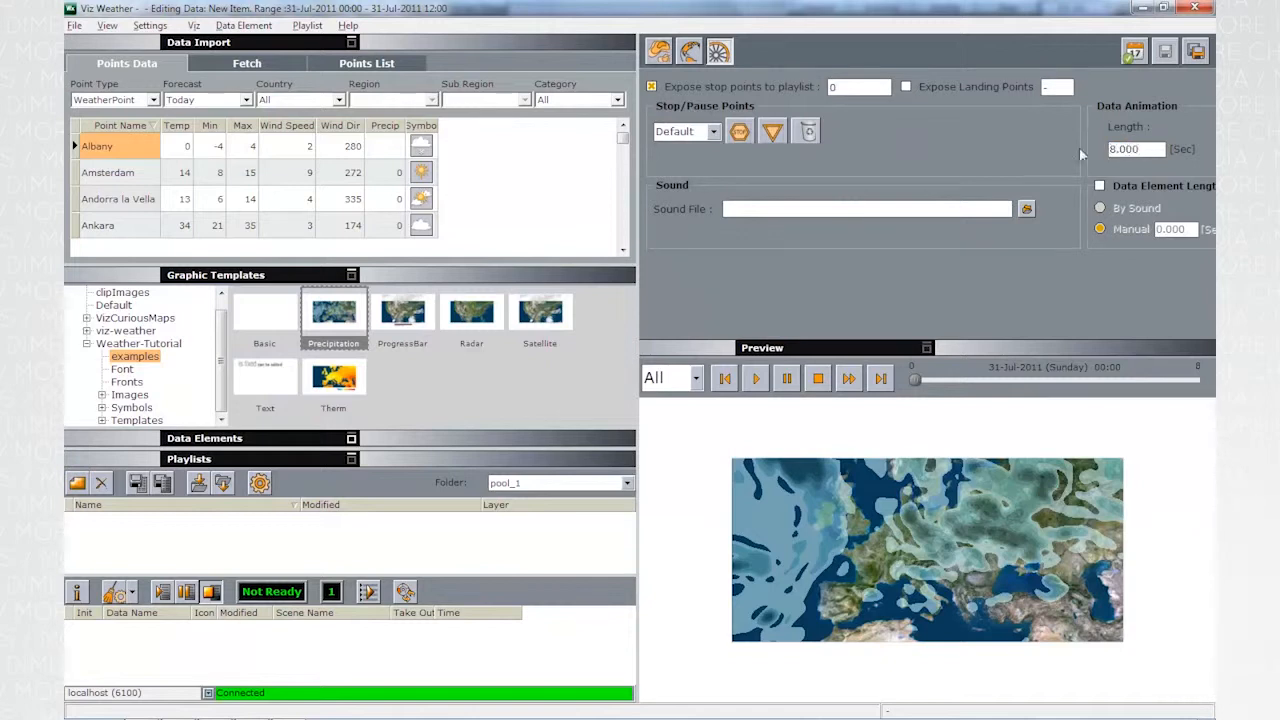